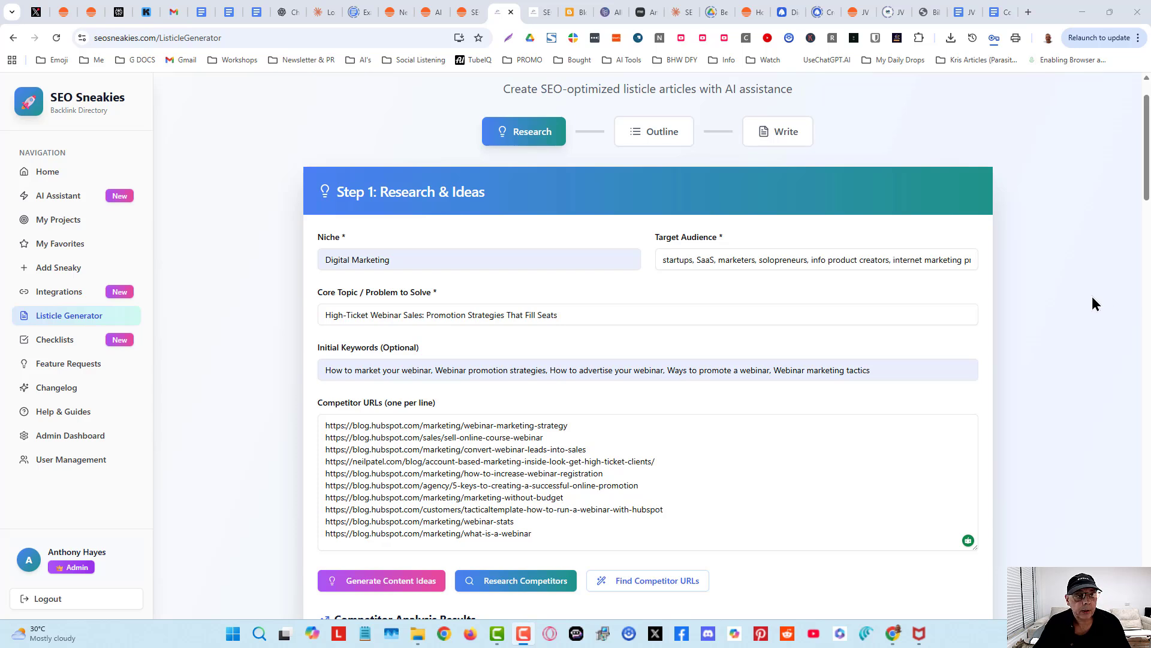
- Review the research form's niche, target audience, core topic, initial keywords and competitor URLs
scroll(1089, 276, down, 1)
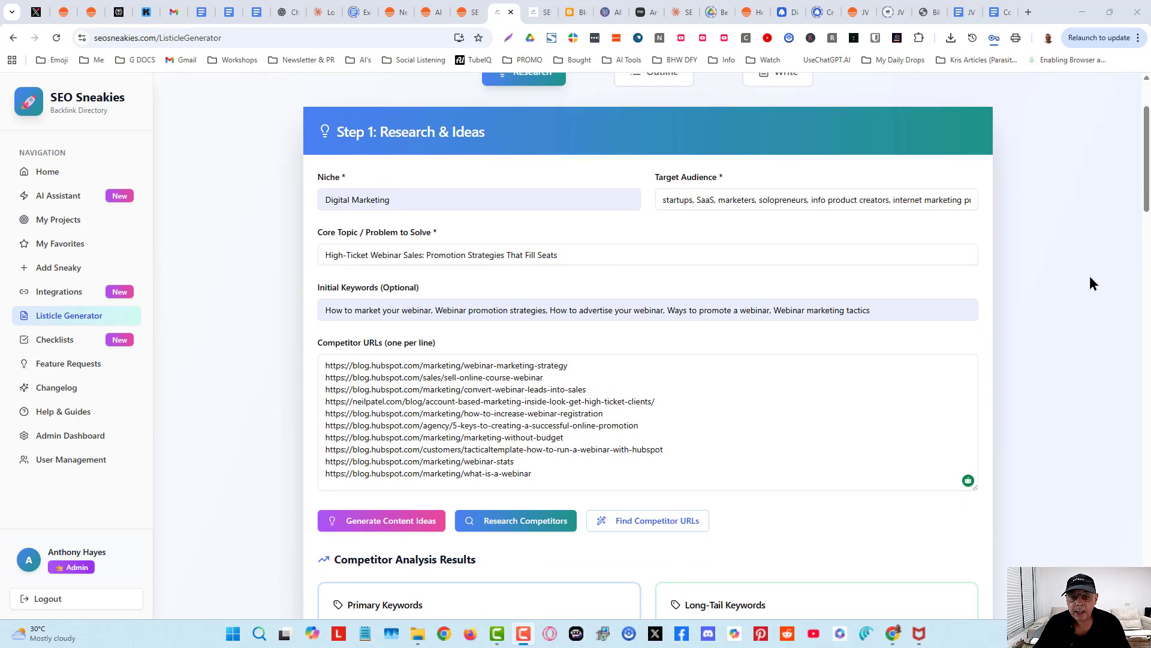
scroll(1089, 276, up, 1)
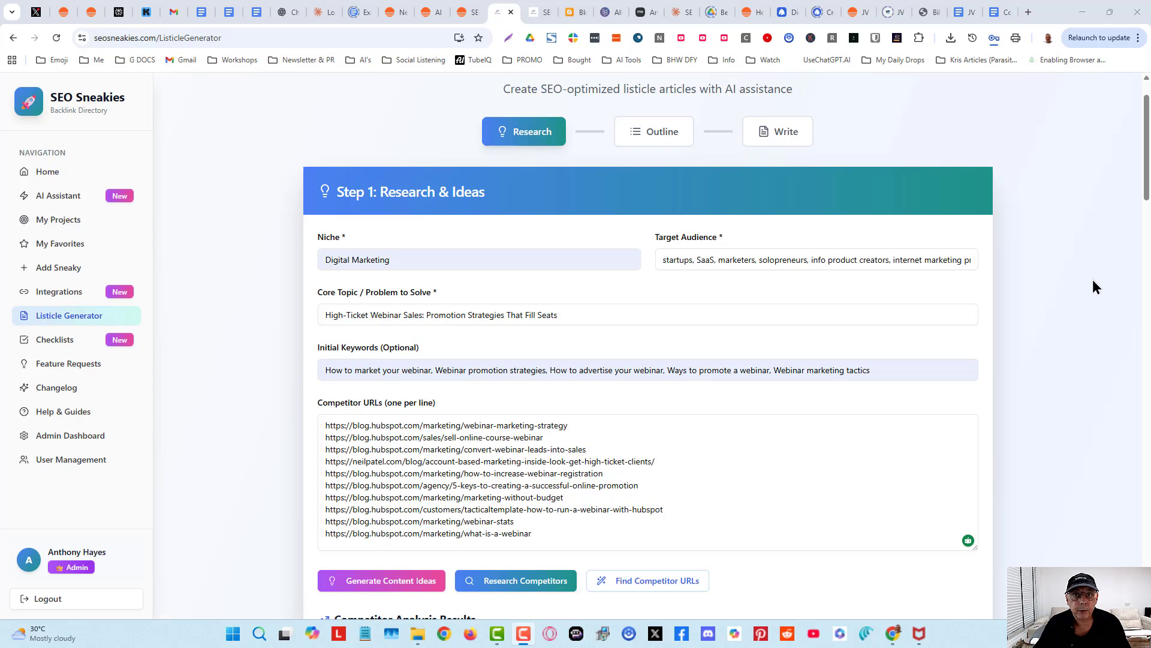
scroll(1088, 304, down, 1)
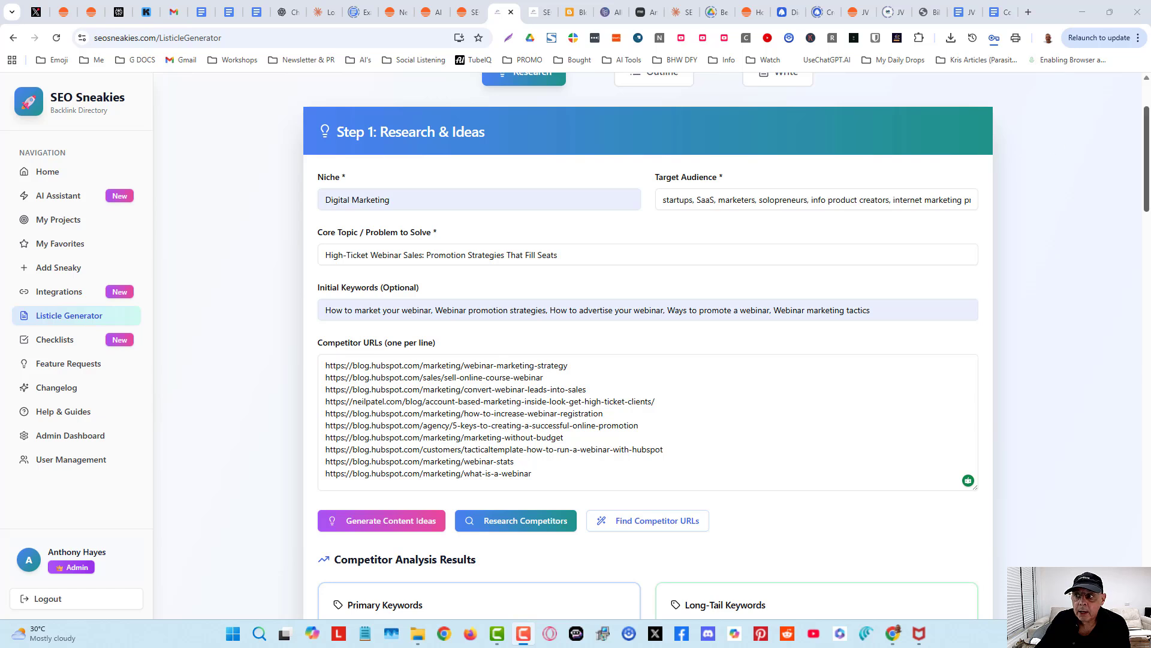
click(1148, 175)
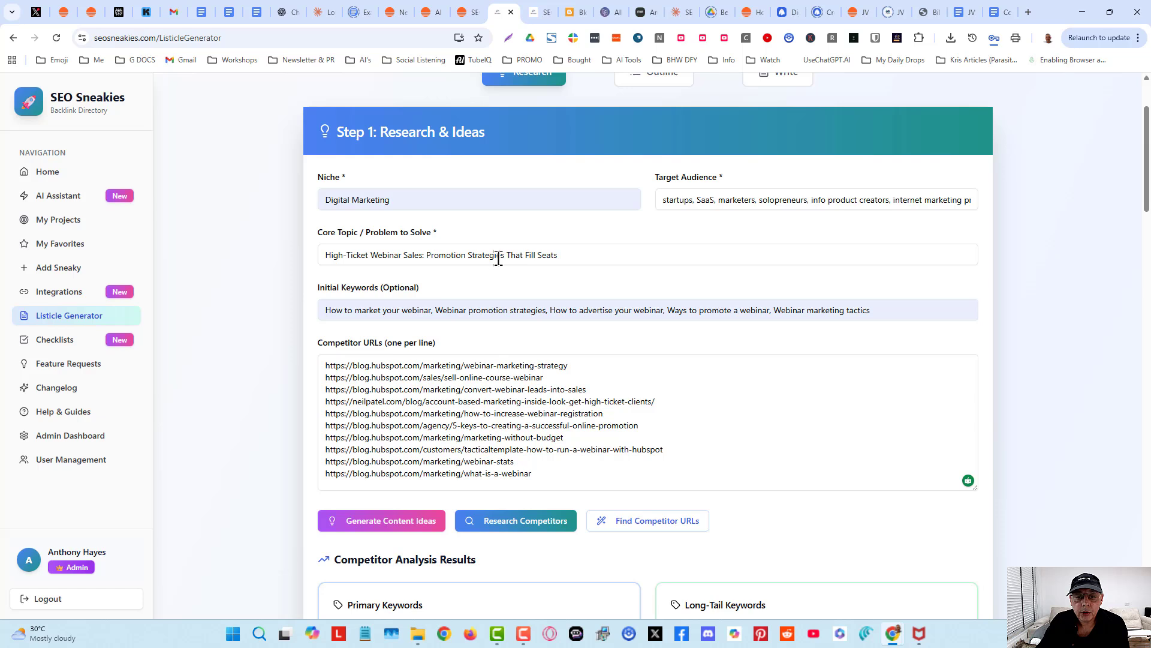
click(574, 251)
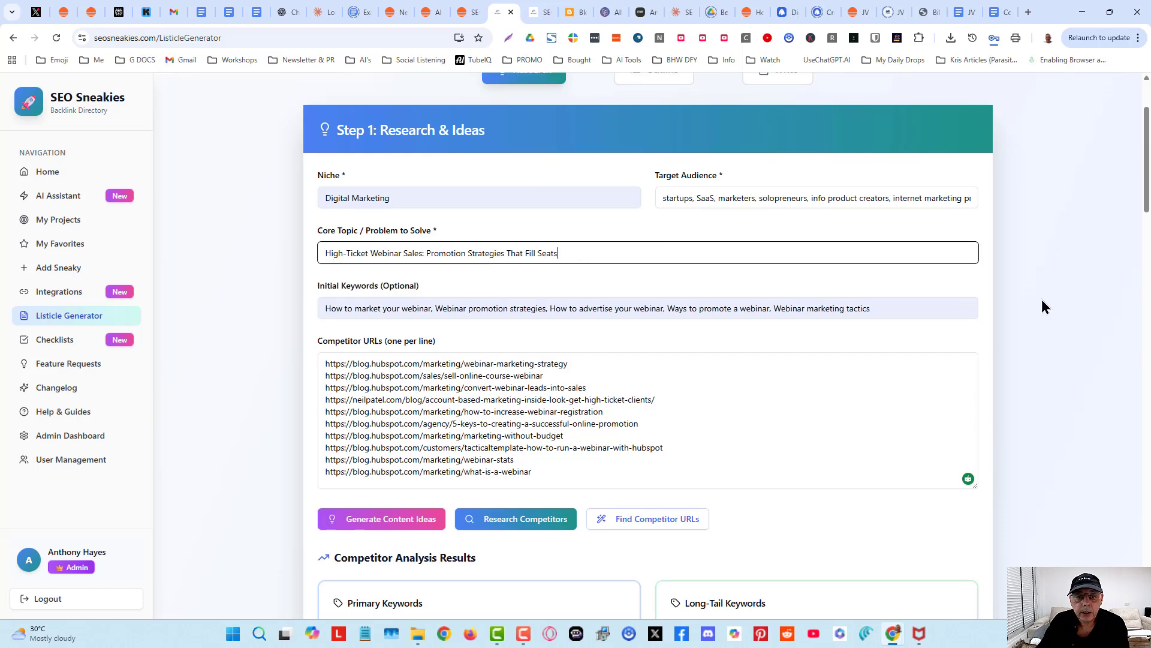
scroll(1042, 300, down, 1)
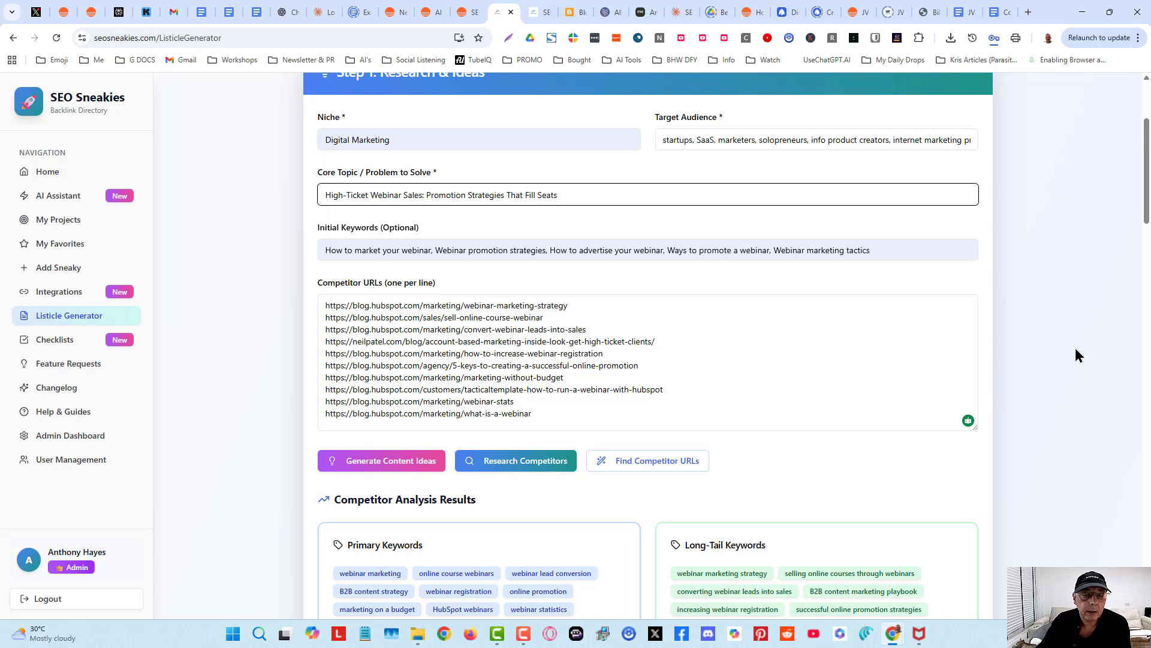
click(986, 284)
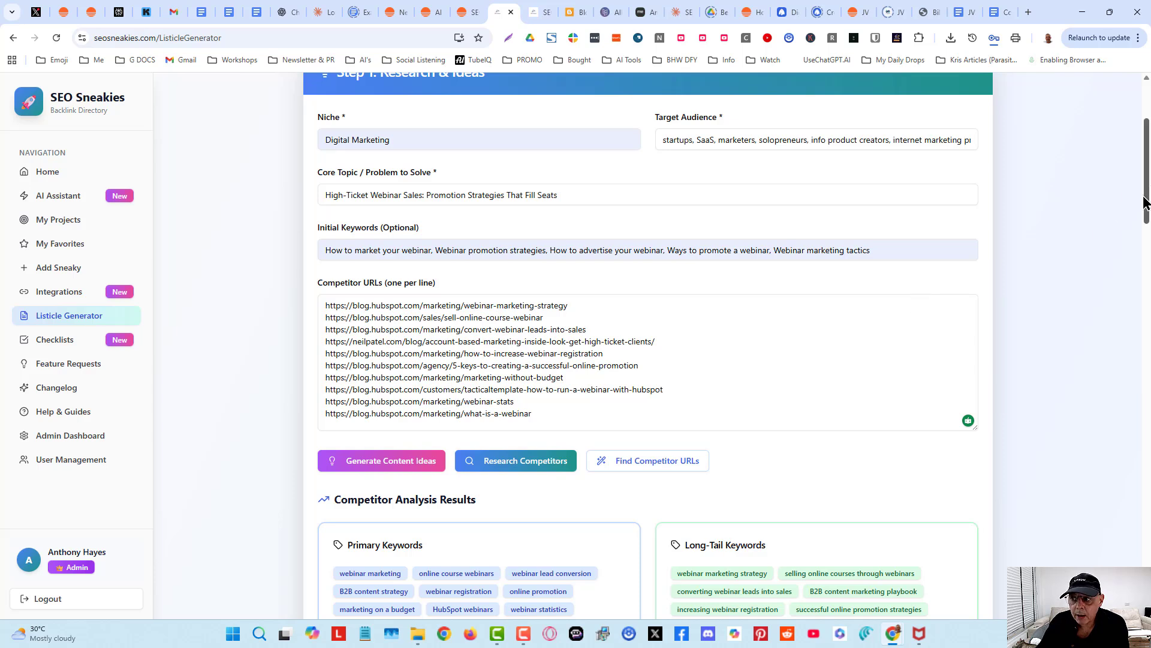
scroll(1147, 200, down, 1)
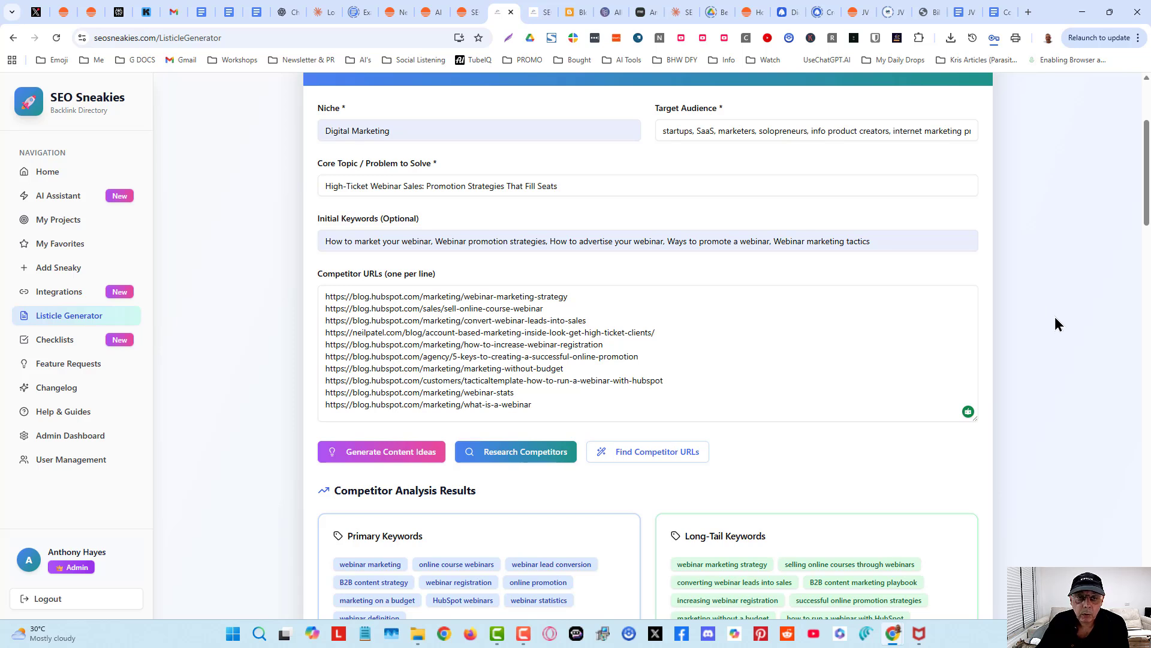
drag(1145, 188, 1145, 195)
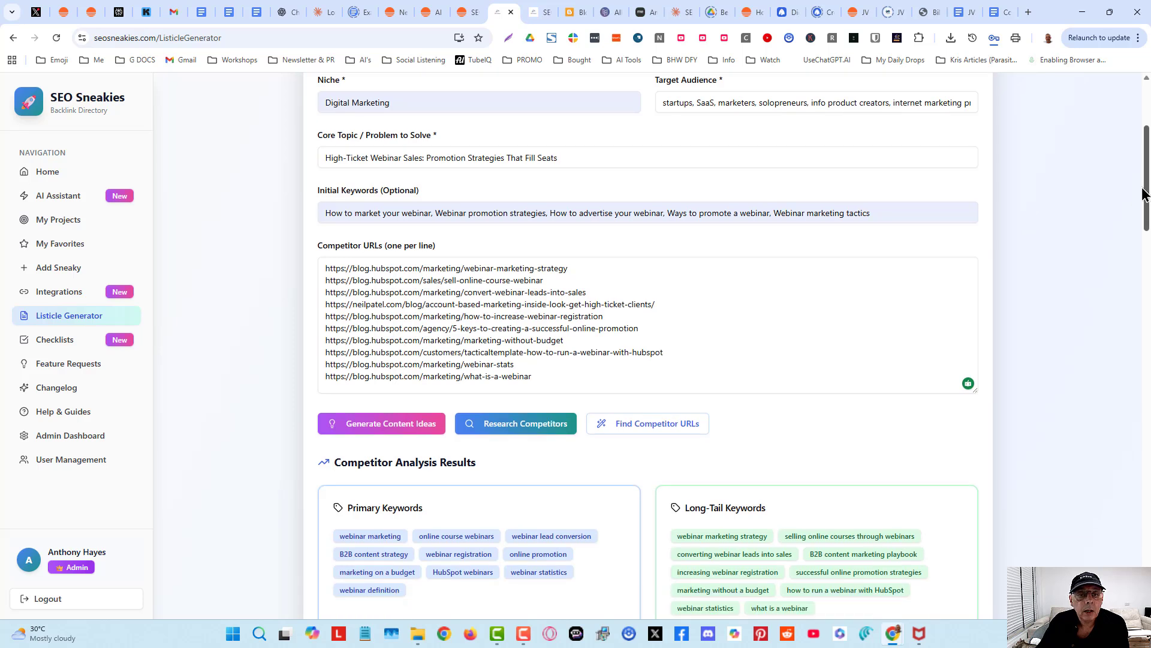
- Review the competitor analysis results, content pillars, quick wins, 90-day content calendar and SEO opportunities
scroll(1085, 226, up, 1)
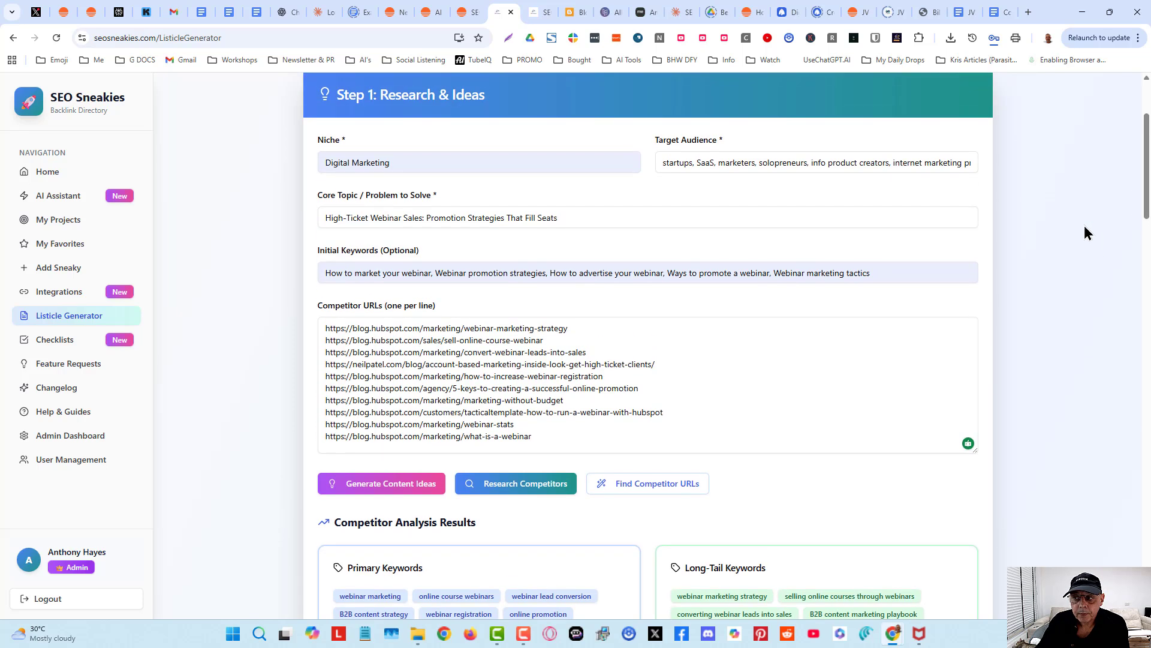
scroll(1086, 227, down, 1)
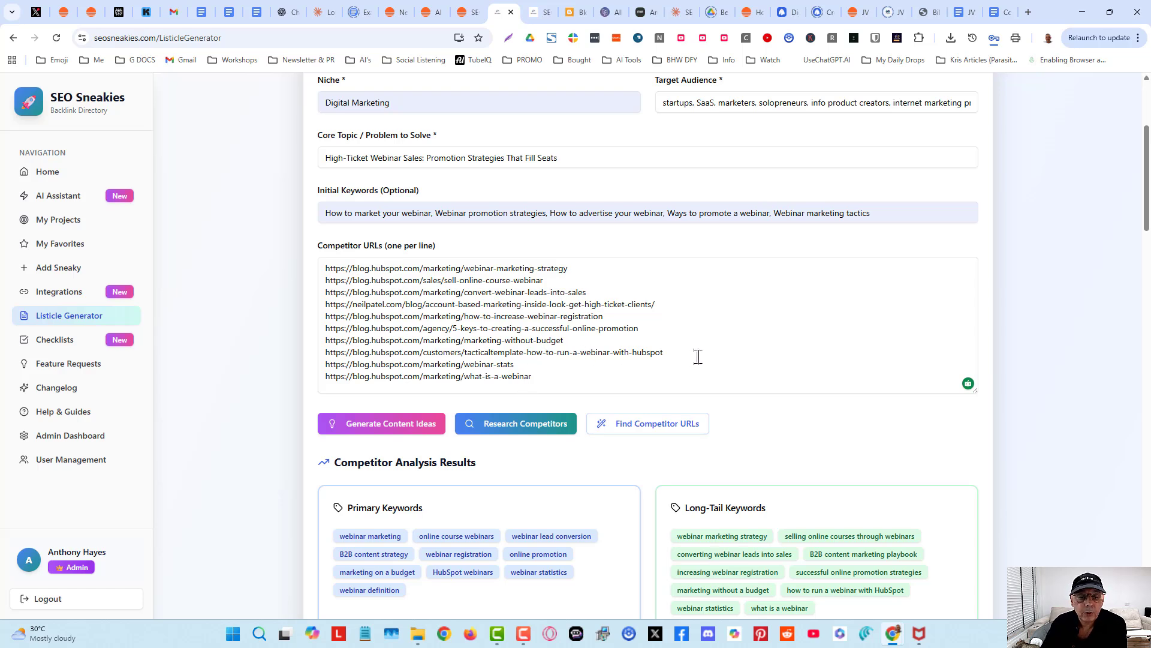
scroll(698, 356, down, 1)
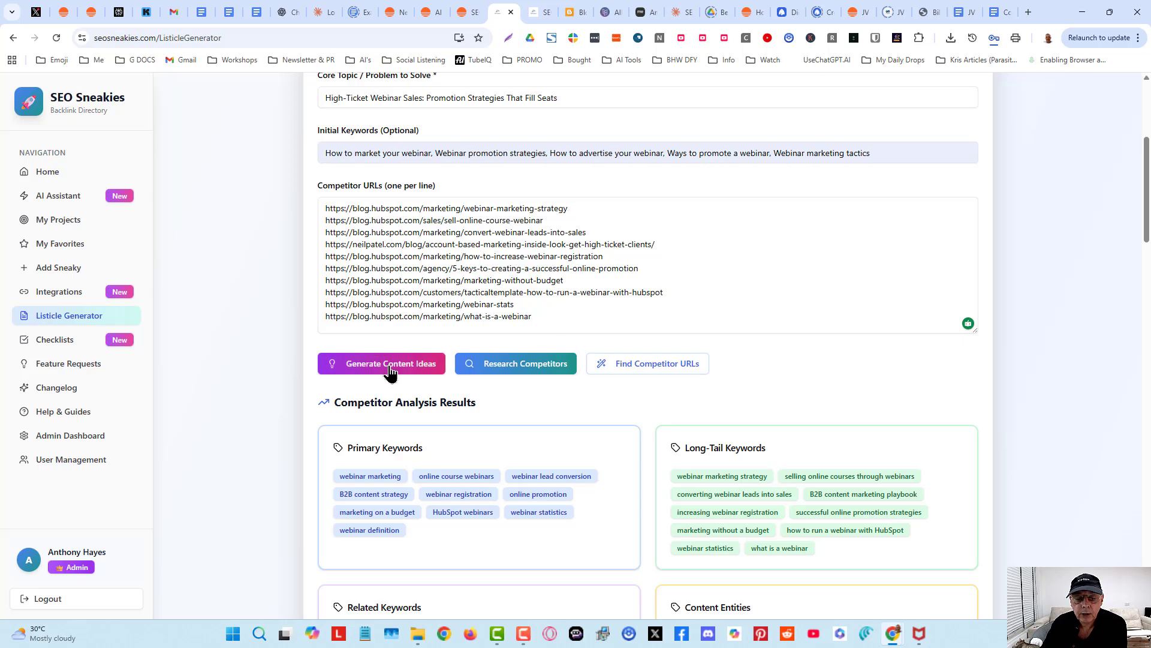
scroll(779, 426, down, 1)
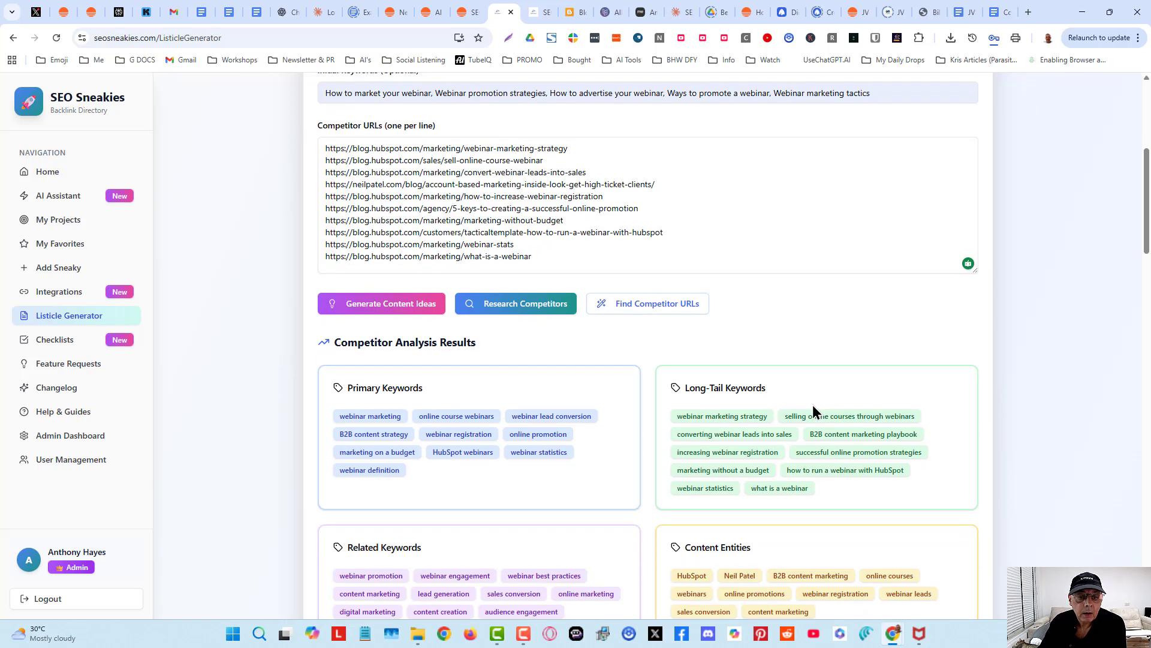
scroll(1011, 472, down, 1)
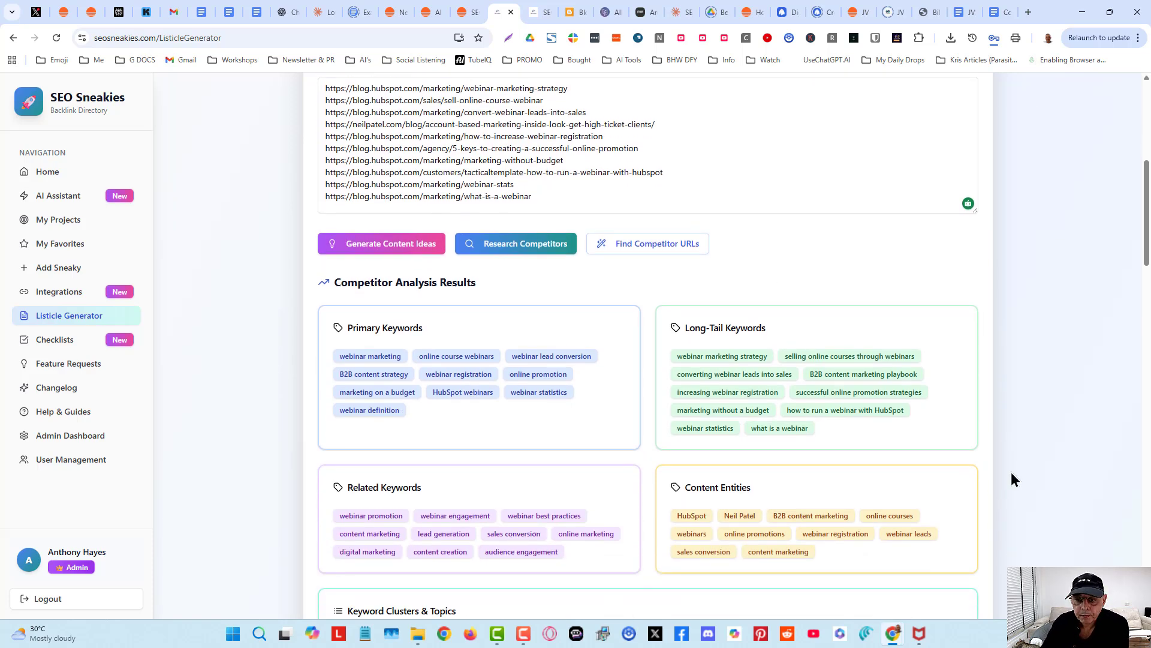
scroll(1011, 479, down, 1)
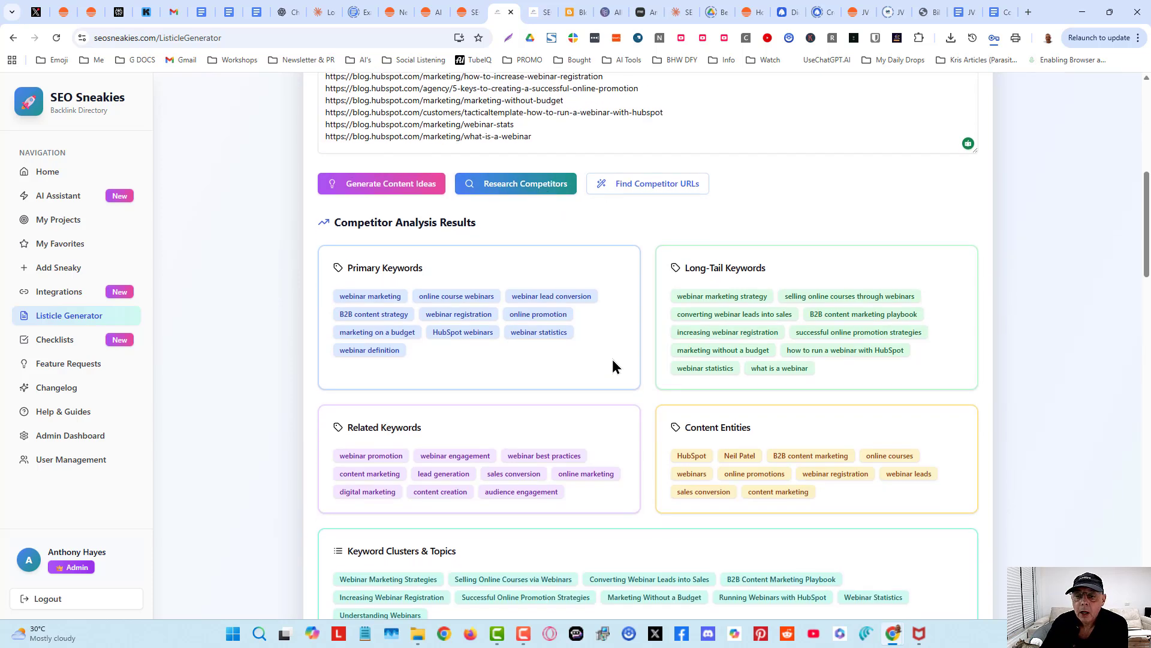
scroll(613, 359, down, 1)
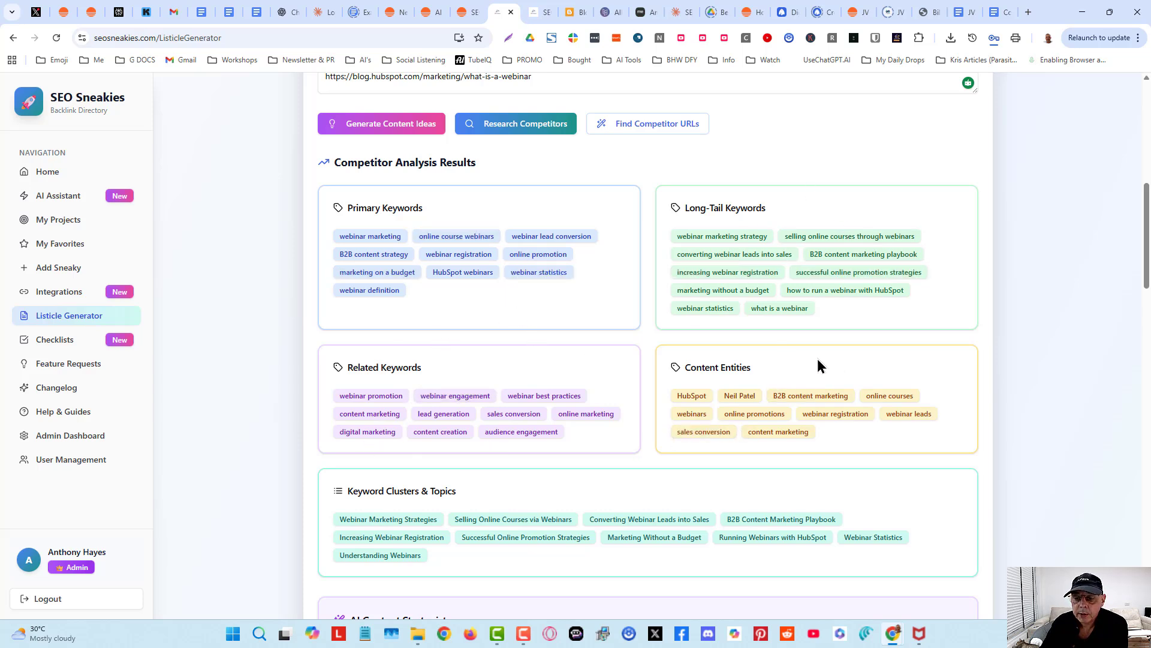
scroll(559, 482, down, 1)
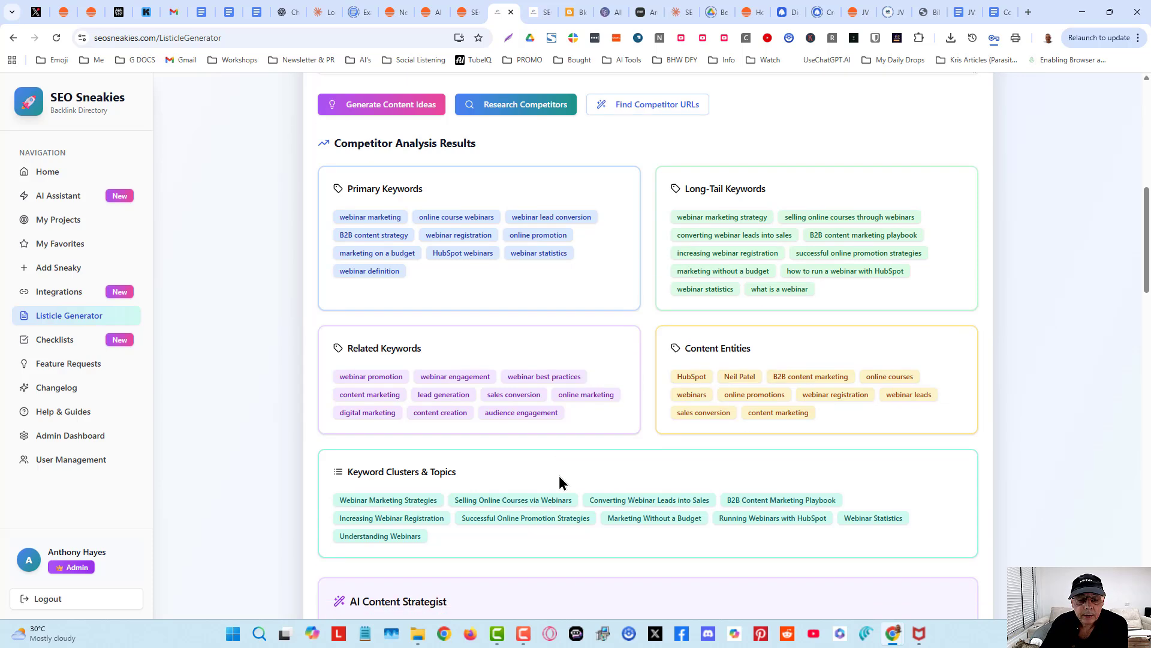
scroll(559, 476, down, 2)
scroll(566, 386, down, 2)
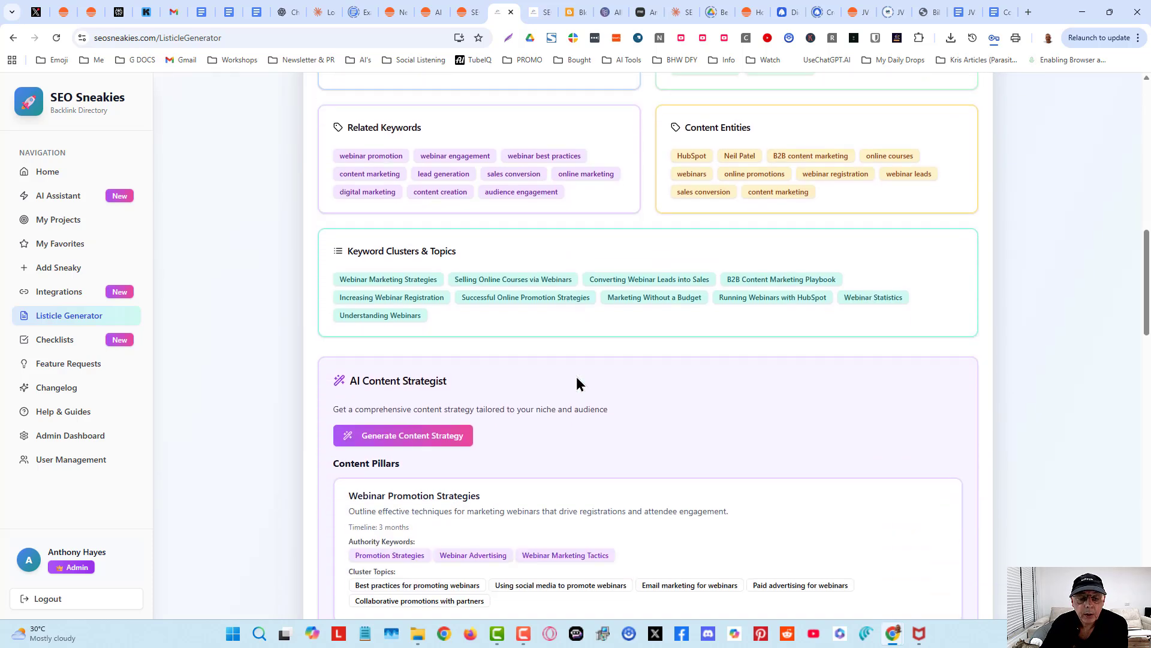
scroll(644, 384, down, 2)
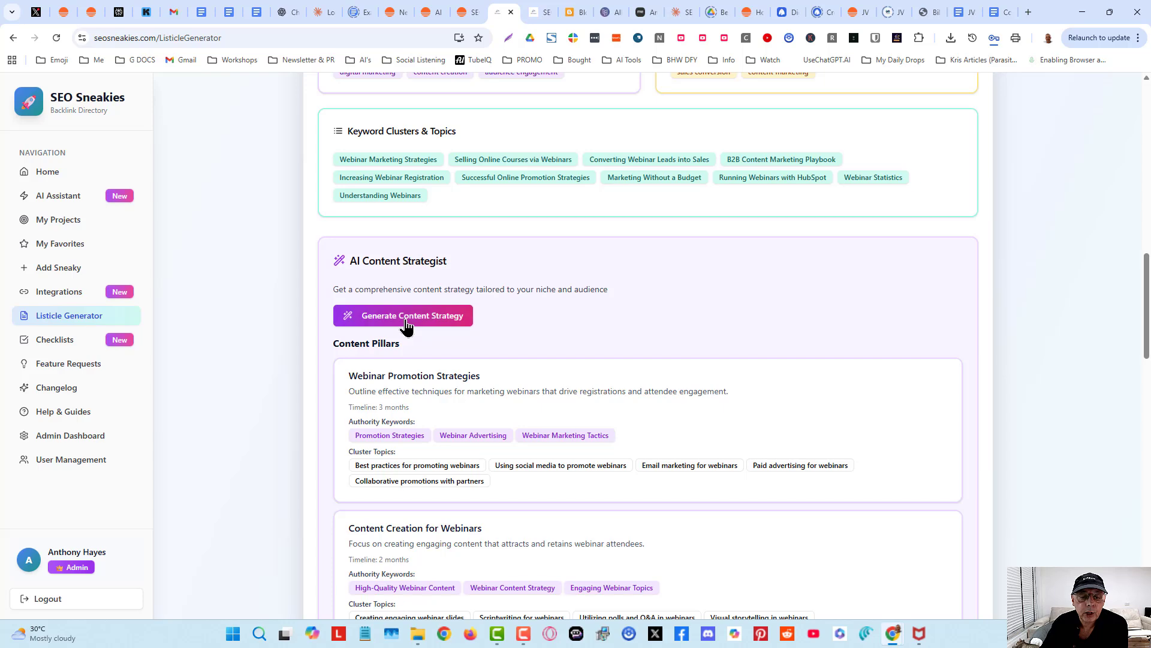
scroll(543, 284, down, 3)
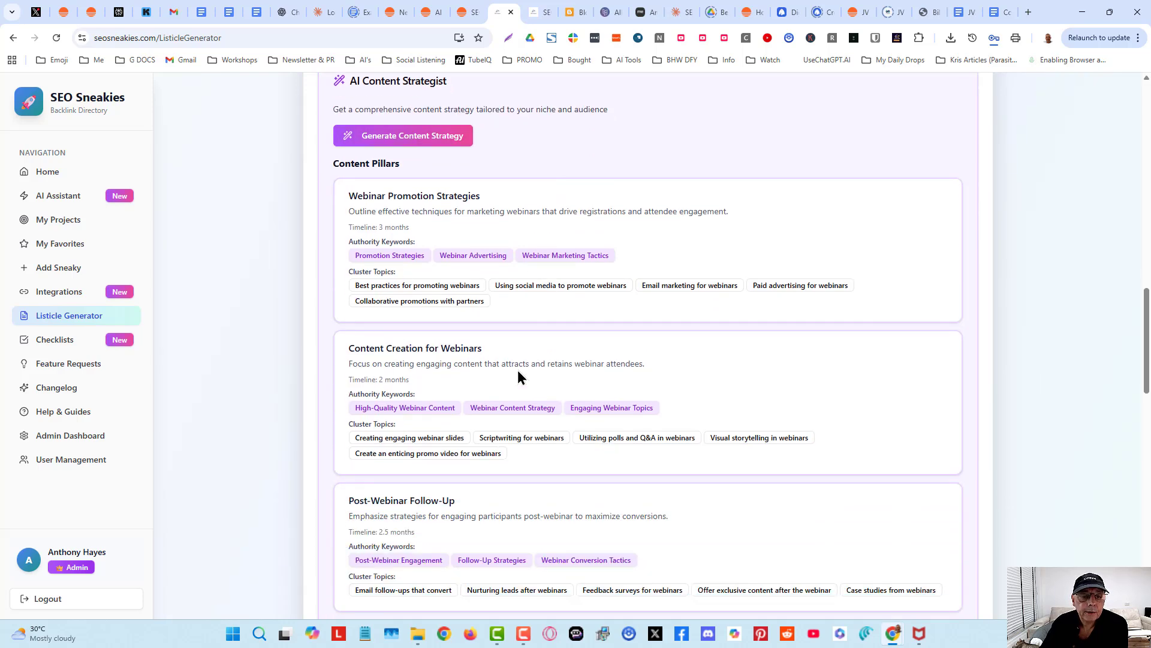
scroll(518, 374, down, 6)
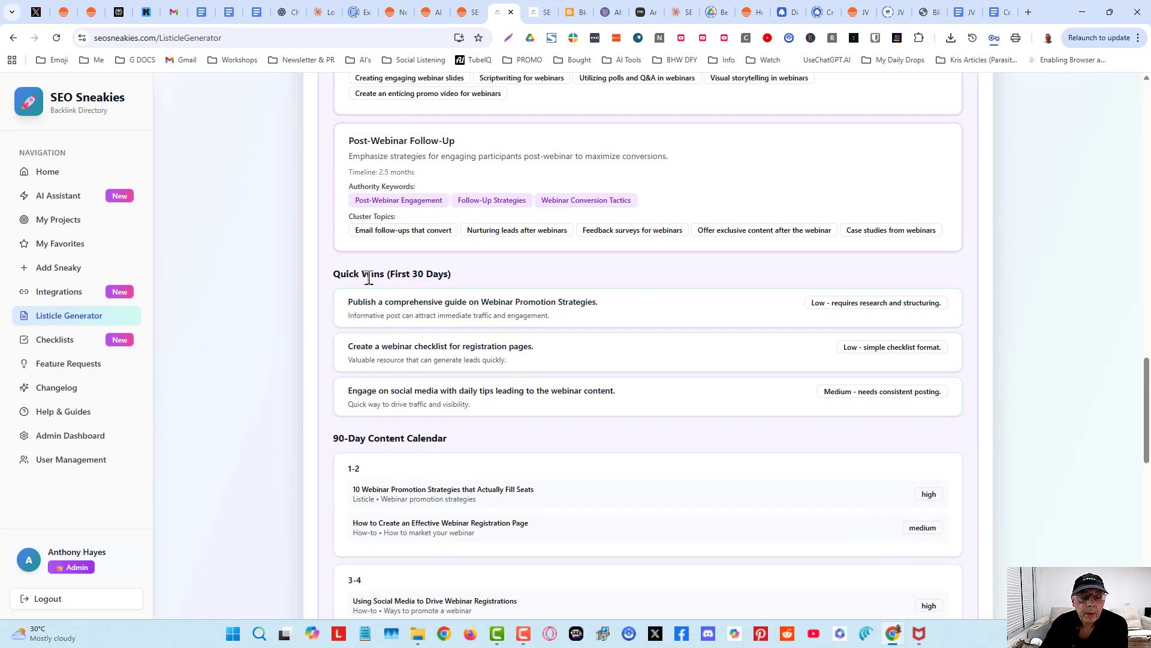
scroll(423, 432, down, 3)
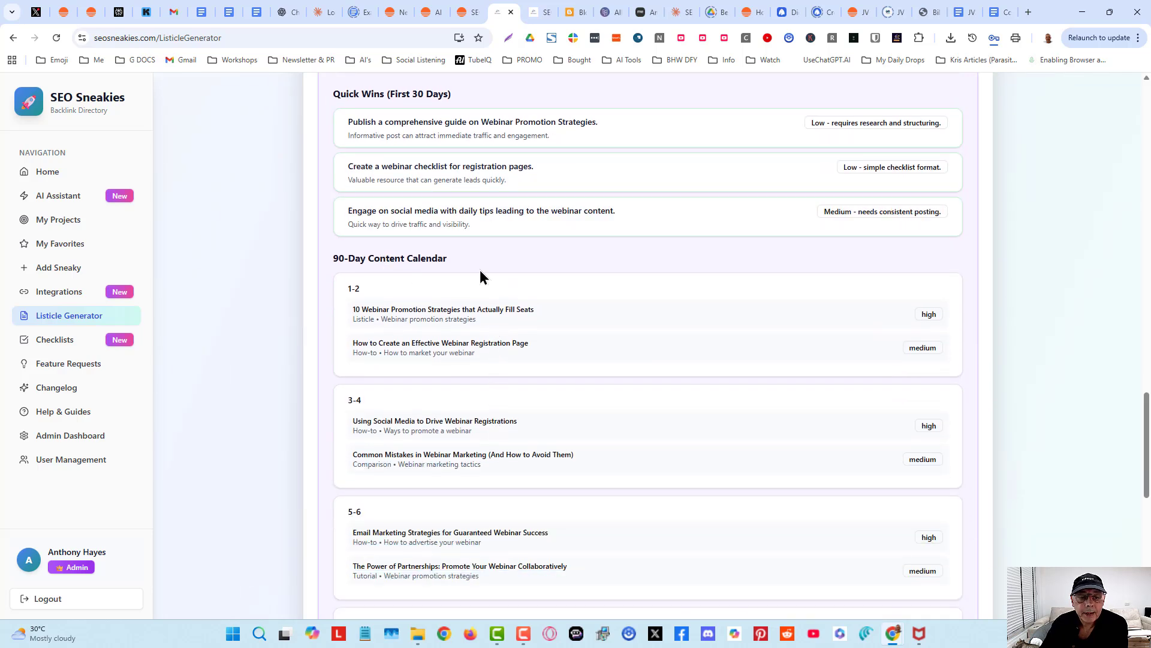
scroll(479, 271, down, 9)
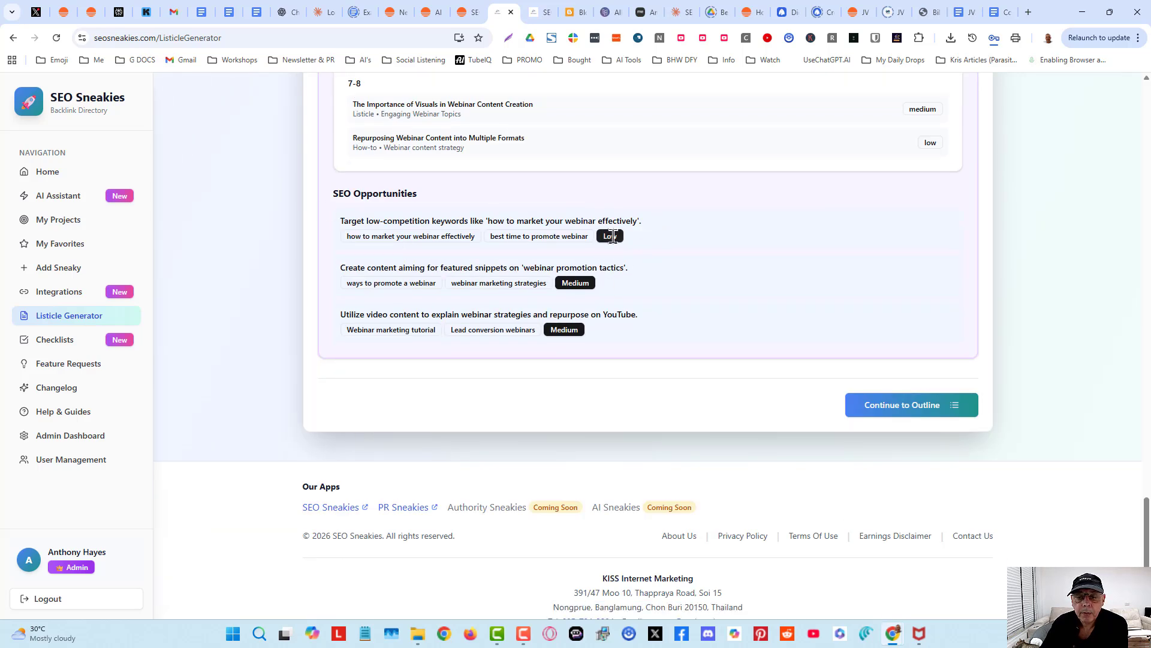
scroll(583, 370, up, 20)
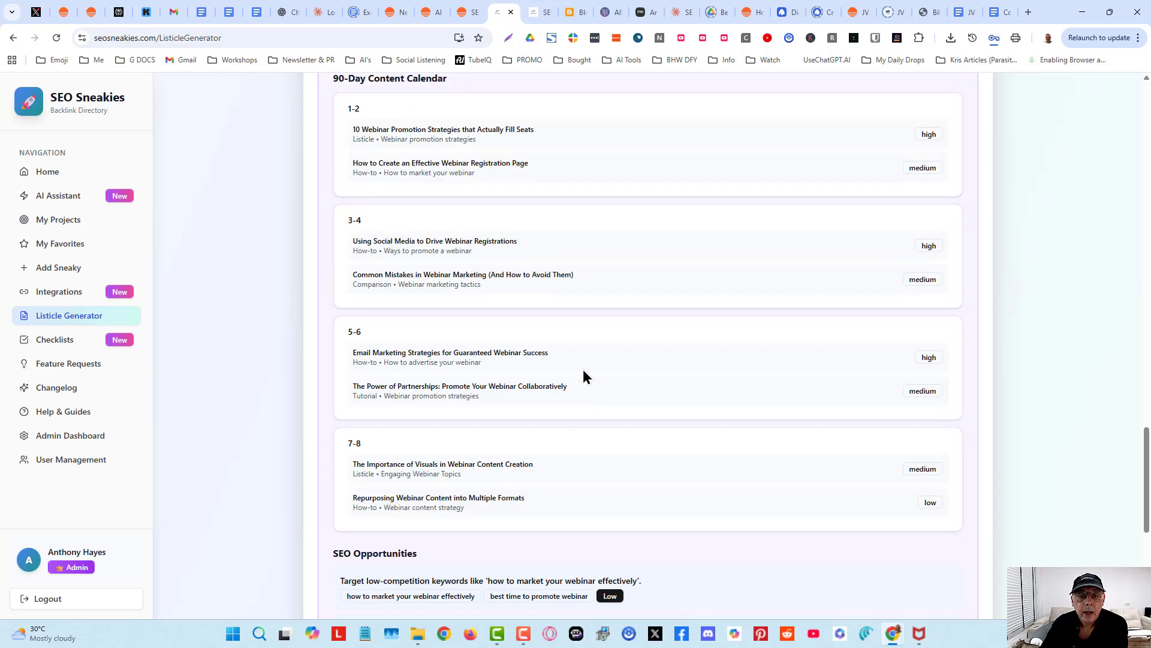
scroll(576, 392, down, 20)
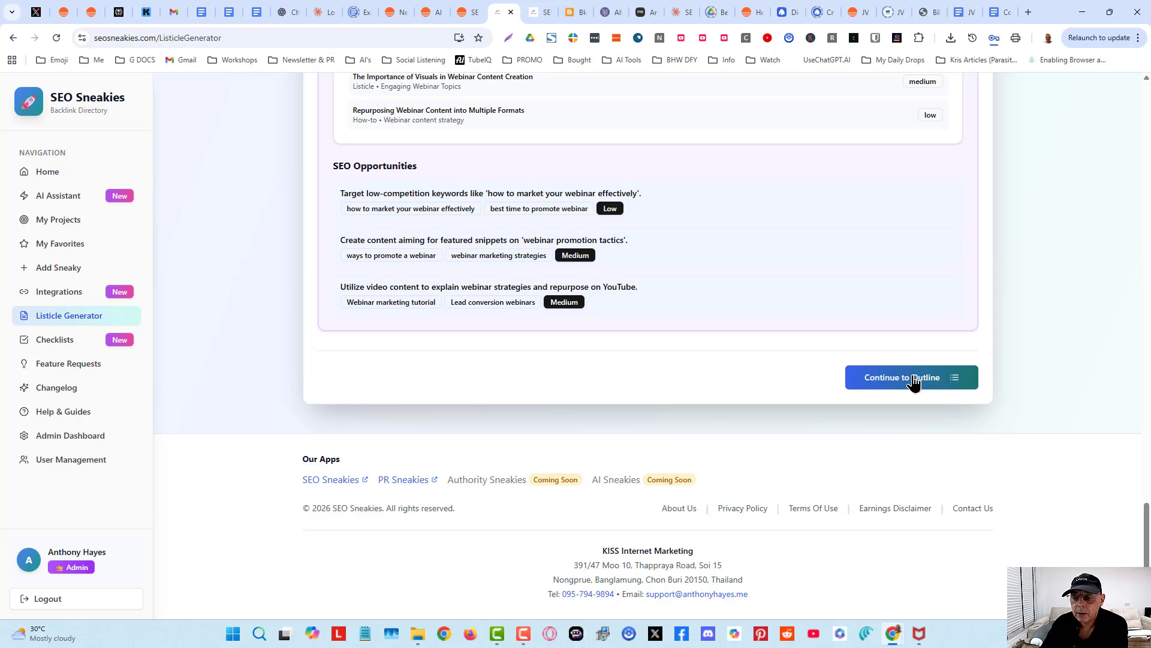
- Continue from research to the outline generation step
click(914, 384)
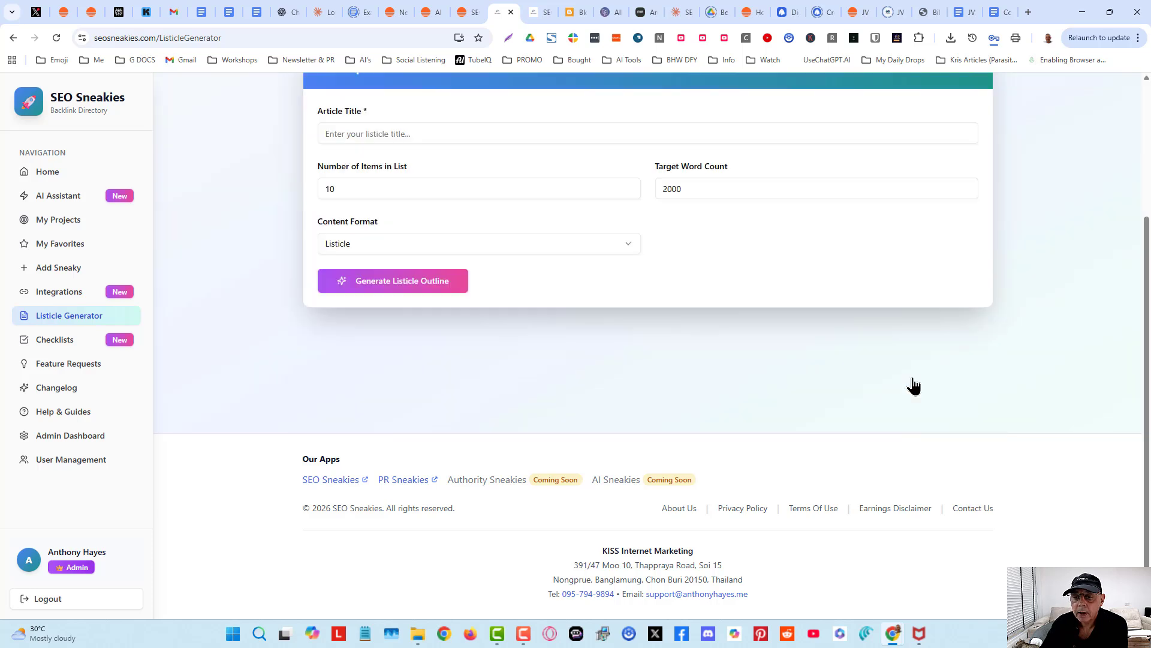
click(484, 134)
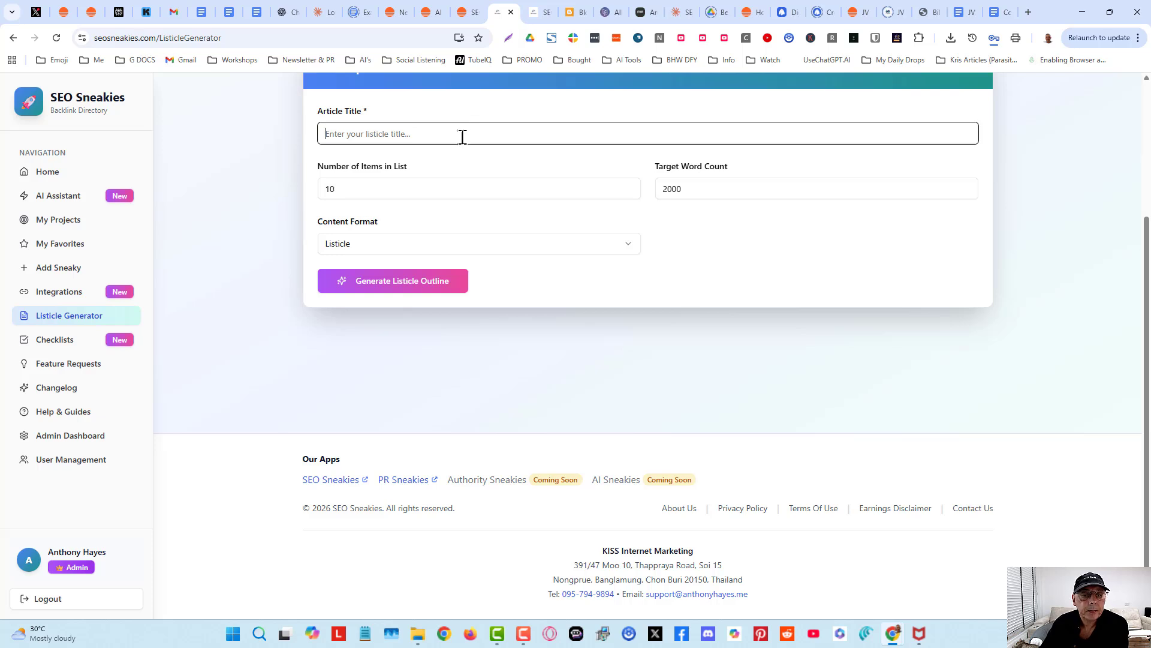
scroll(462, 137, up, 2)
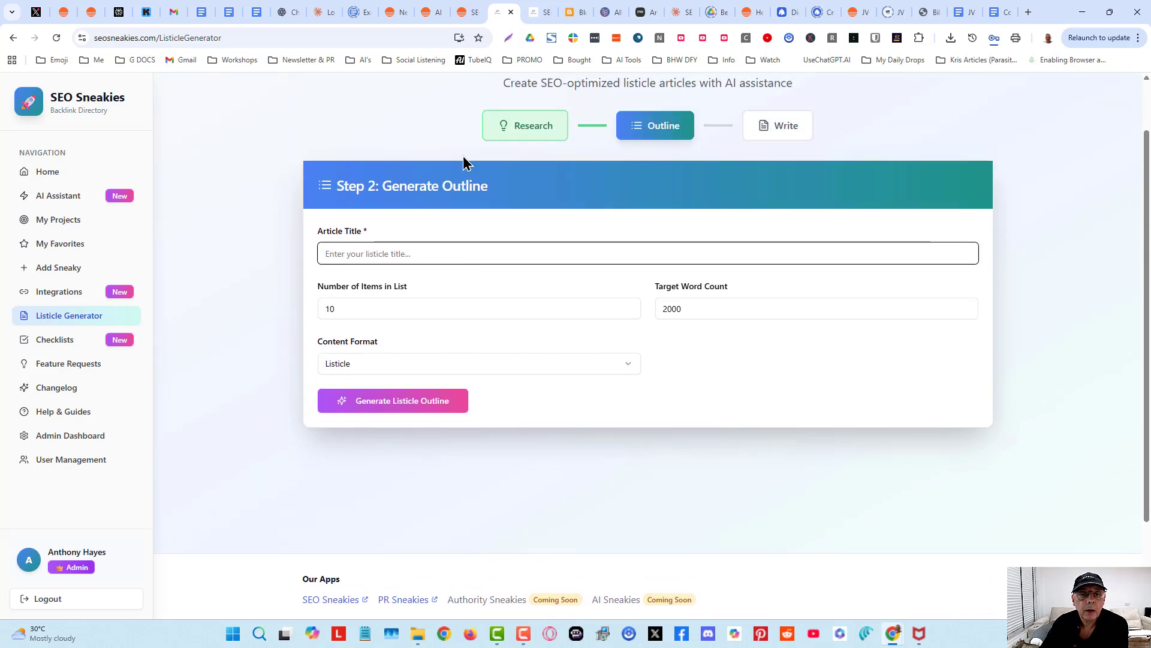
- Switch to the keyword list document and copy the keyword 'Webinar marketing tactics'
click(997, 13)
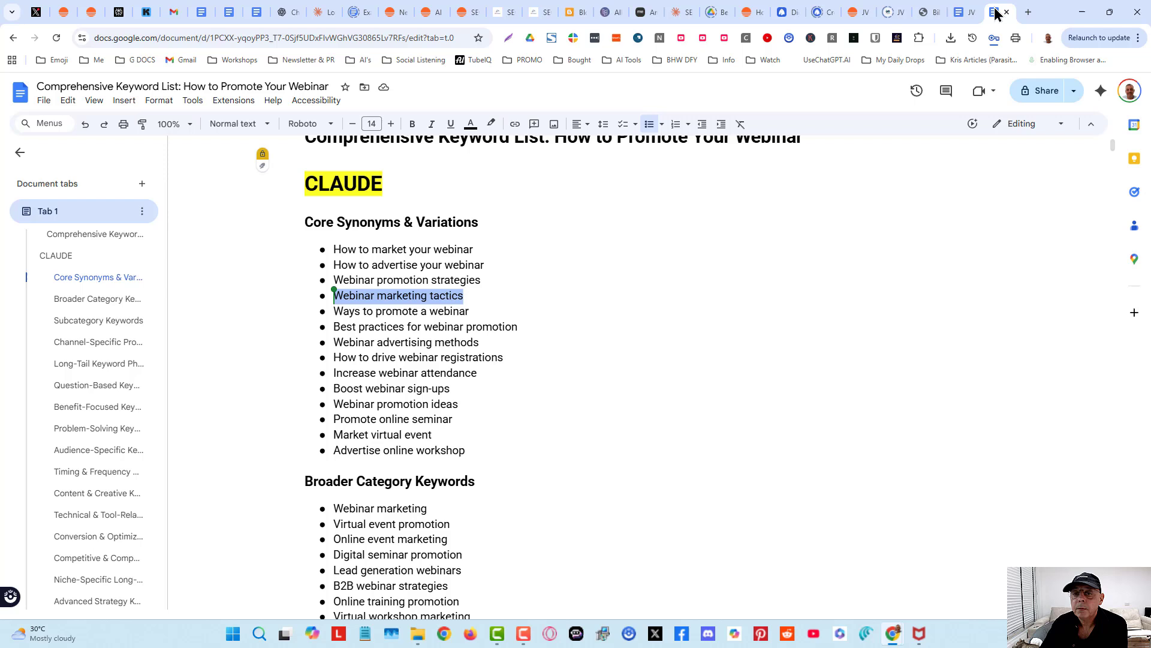
right_click(412, 298)
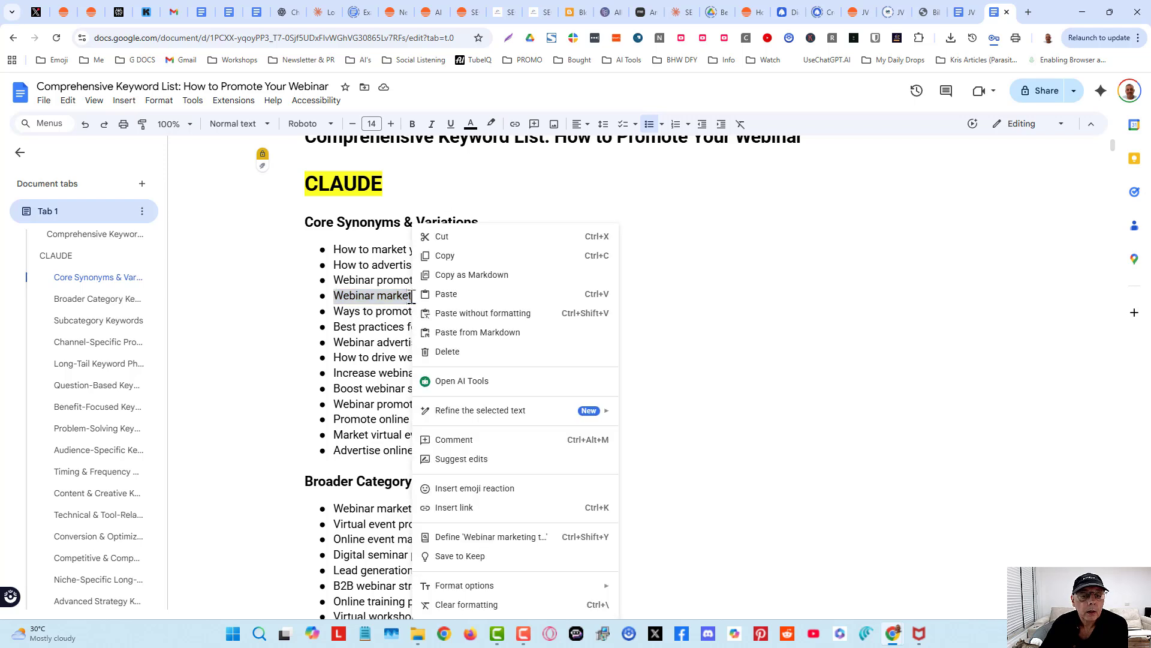
click(454, 261)
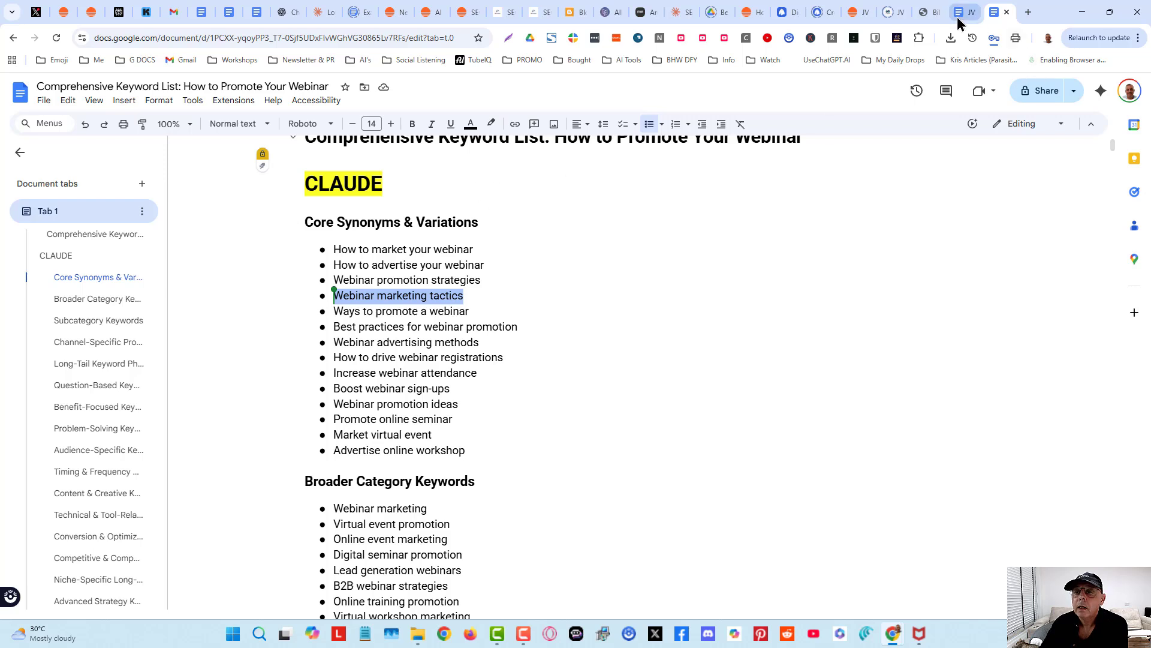
- Return to the listicle generator and paste 'Webinar marketing tactics' as the article title
click(493, 17)
click(404, 252)
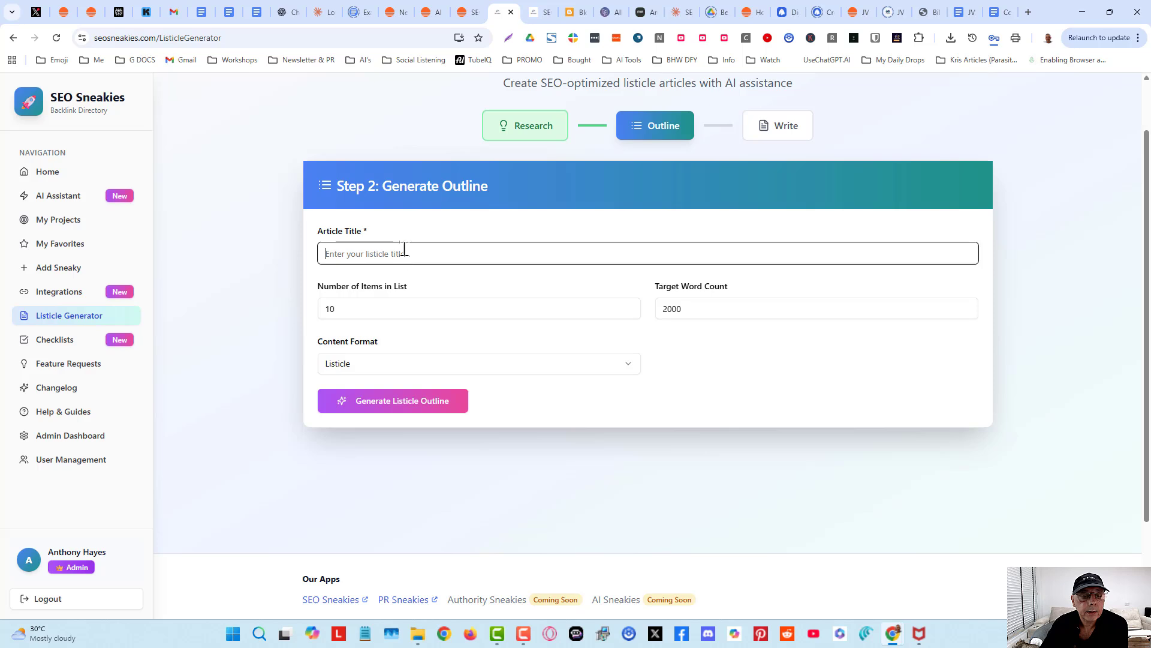
right_click(403, 251)
click(473, 397)
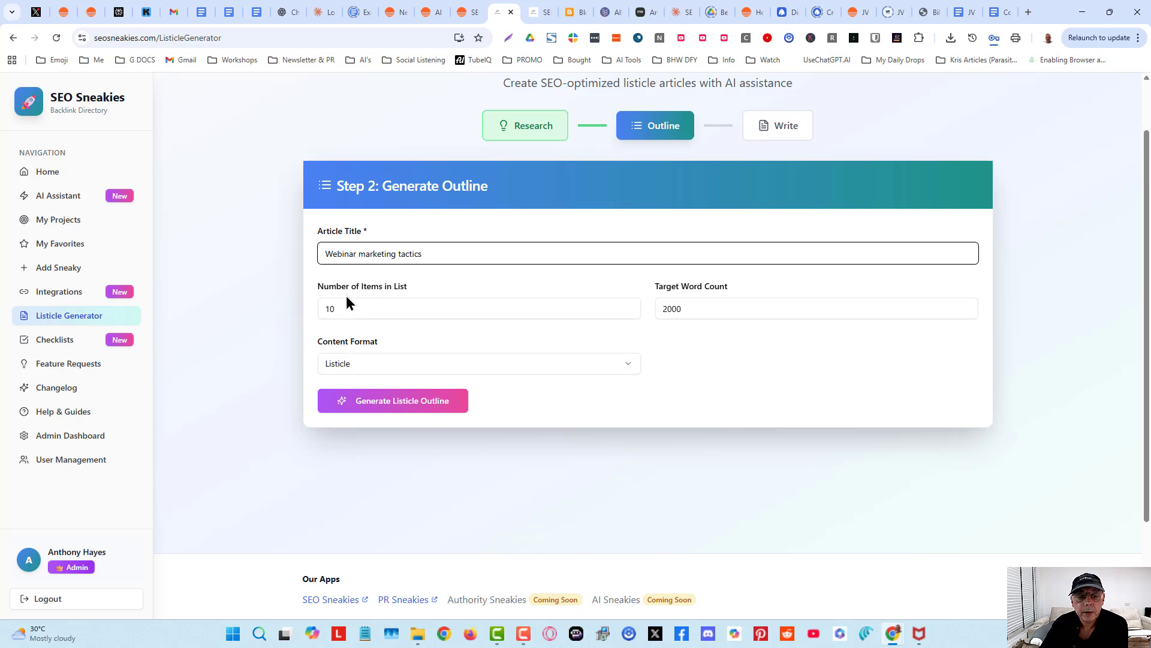
click(633, 309)
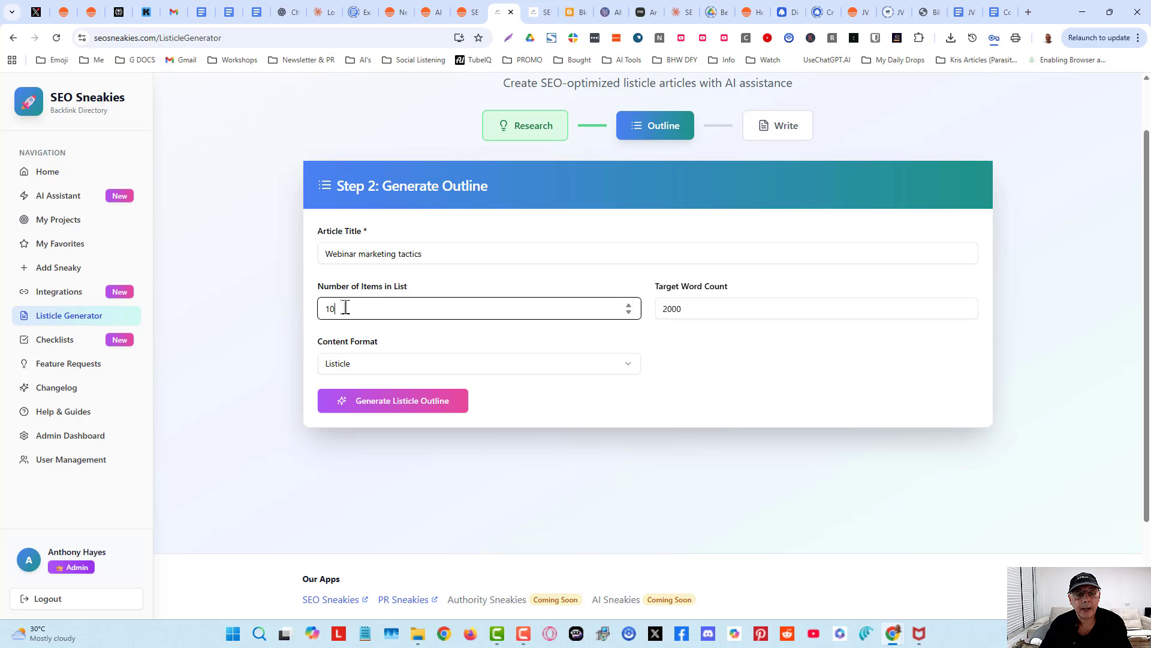
click(475, 256)
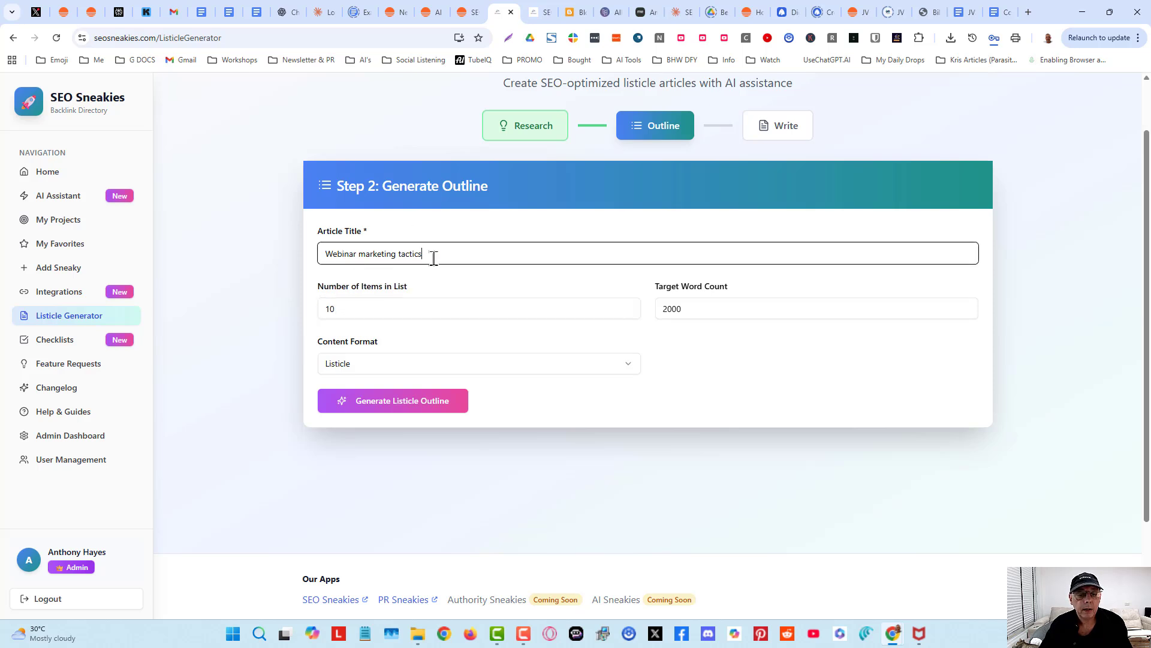
- Edit the article title to 'Webinar marketing and promotion tactics'
click(395, 254)
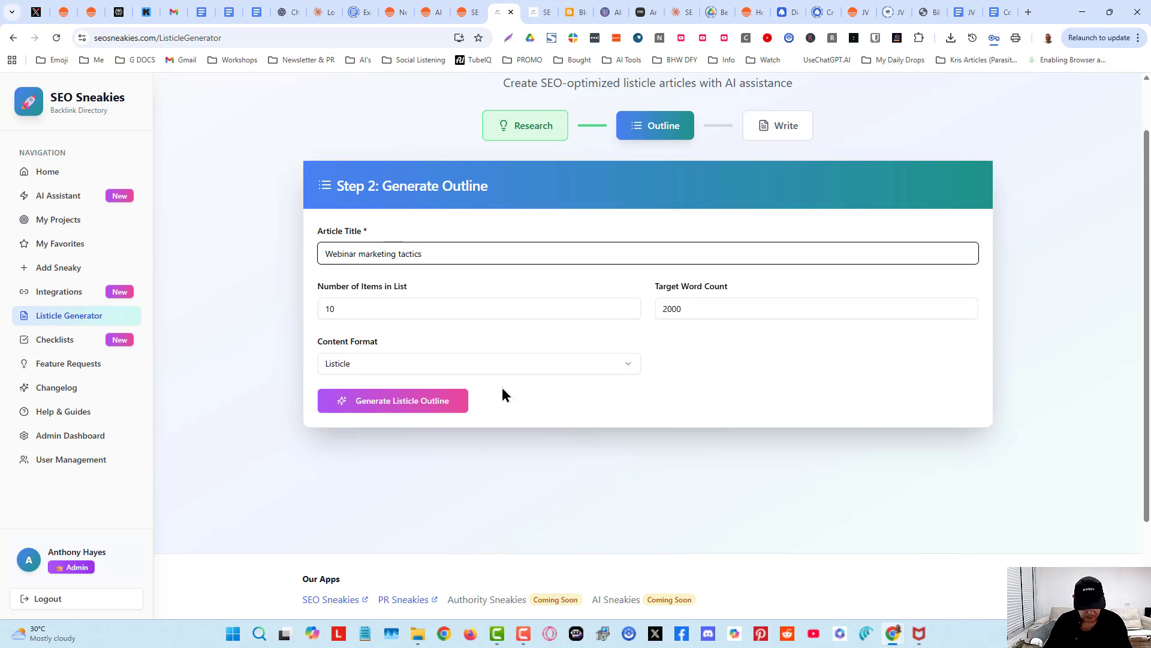
text(and promotion)
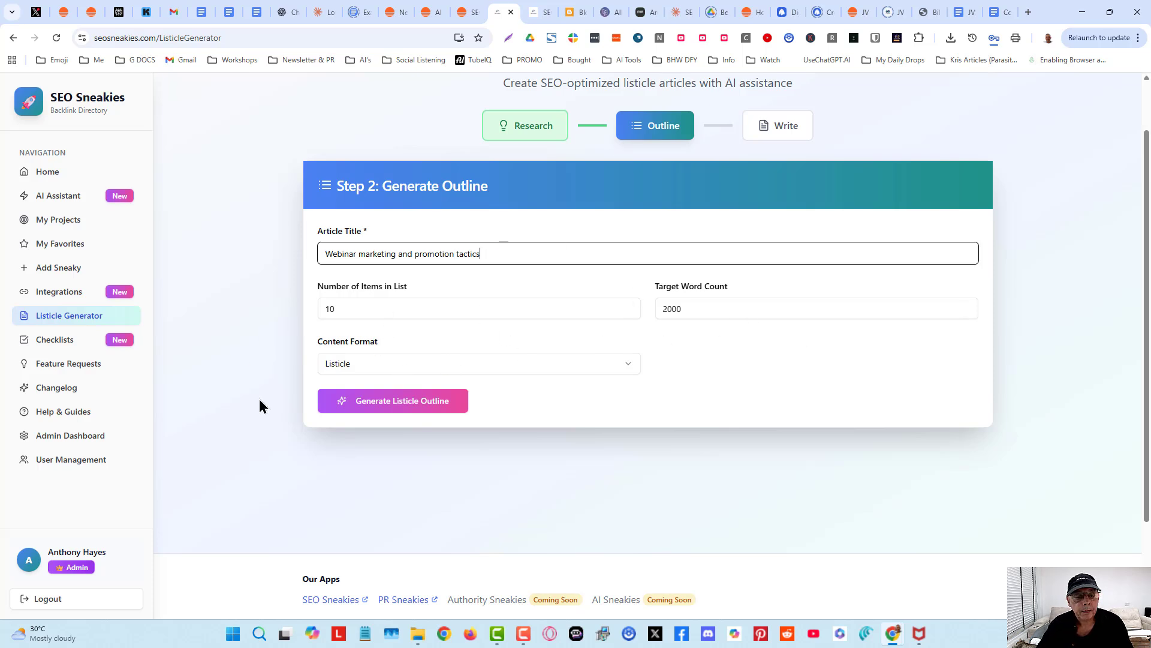
- Keep the Listicle content format and generate the listicle outline
click(366, 359)
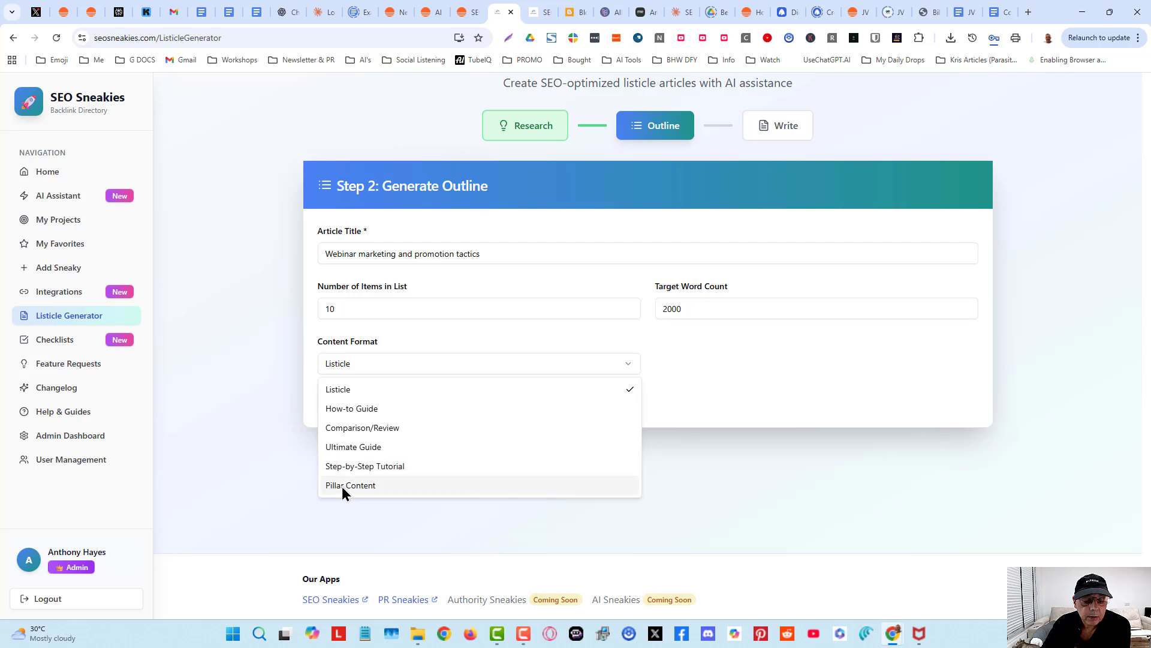
click(405, 389)
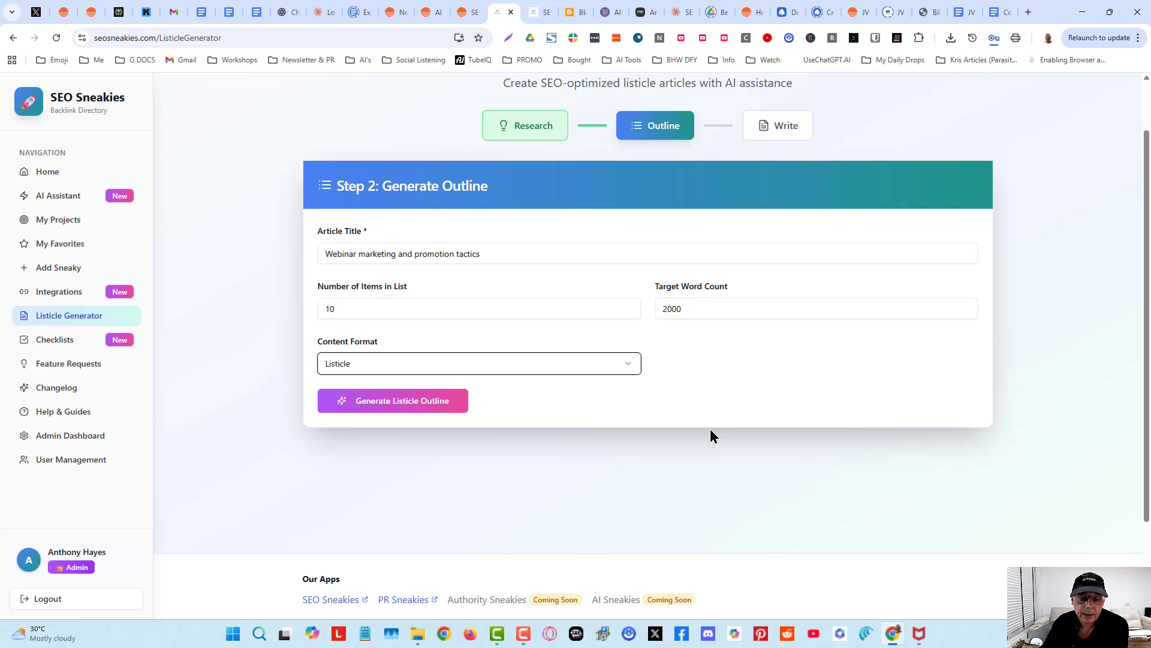
click(416, 402)
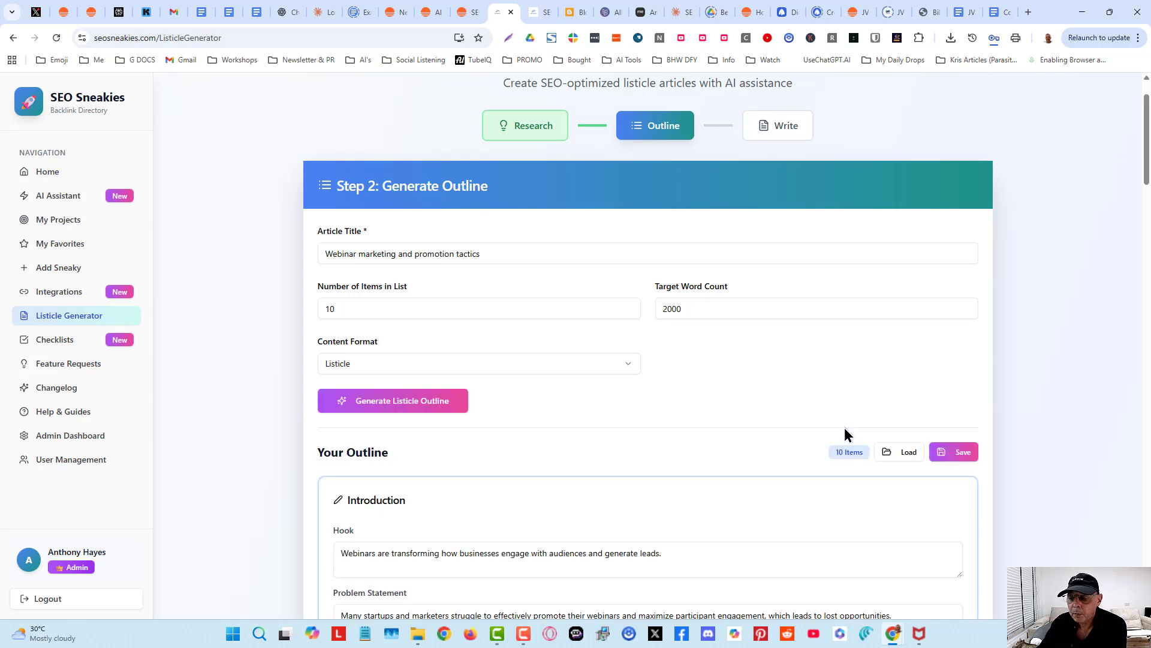
- Rewrite the introduction hook to 'Webinars are transforming how businesses engage with new audiences and generate sales fast'
scroll(951, 480, down, 3)
scroll(1005, 416, down, 2)
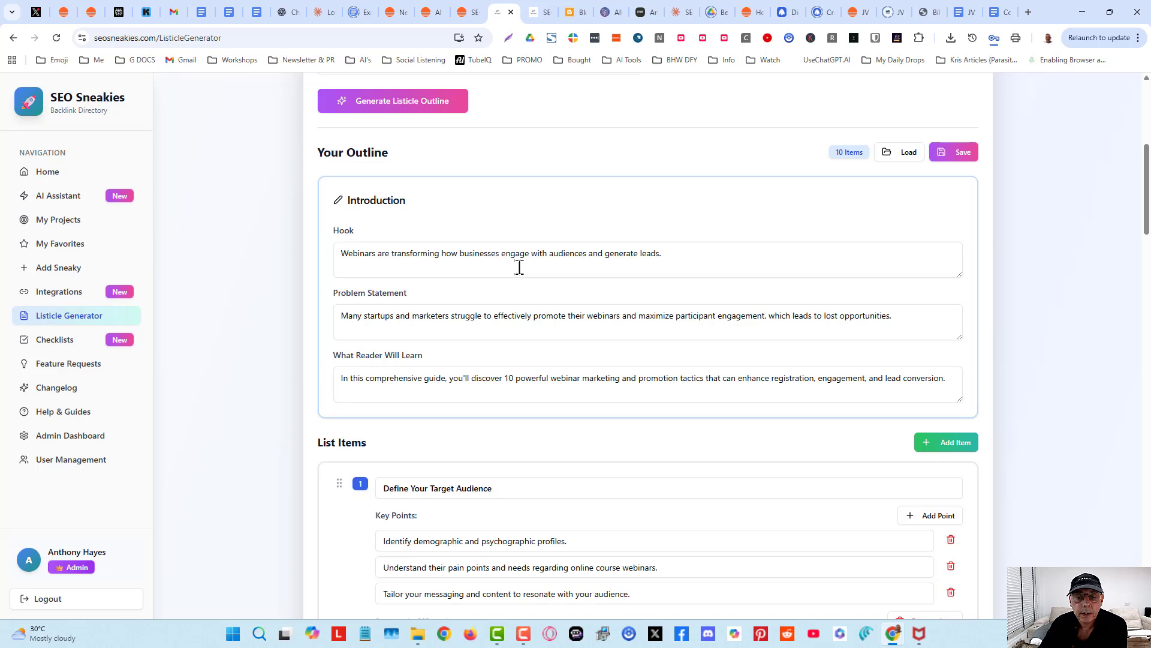
click(666, 251)
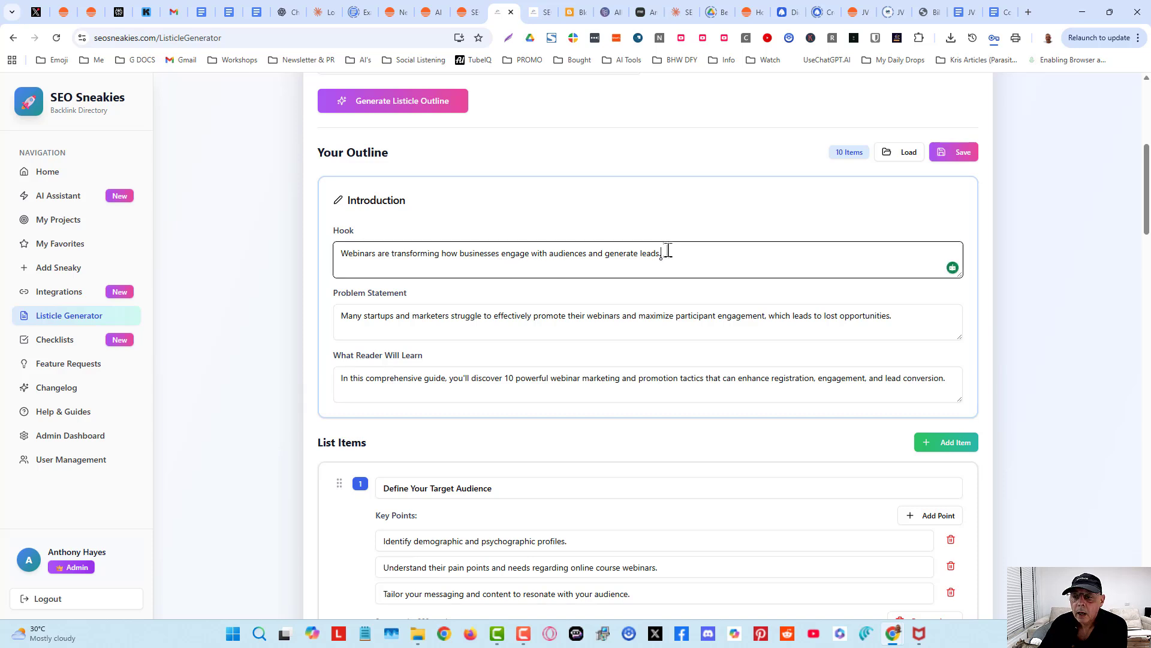
drag(666, 251, 636, 249)
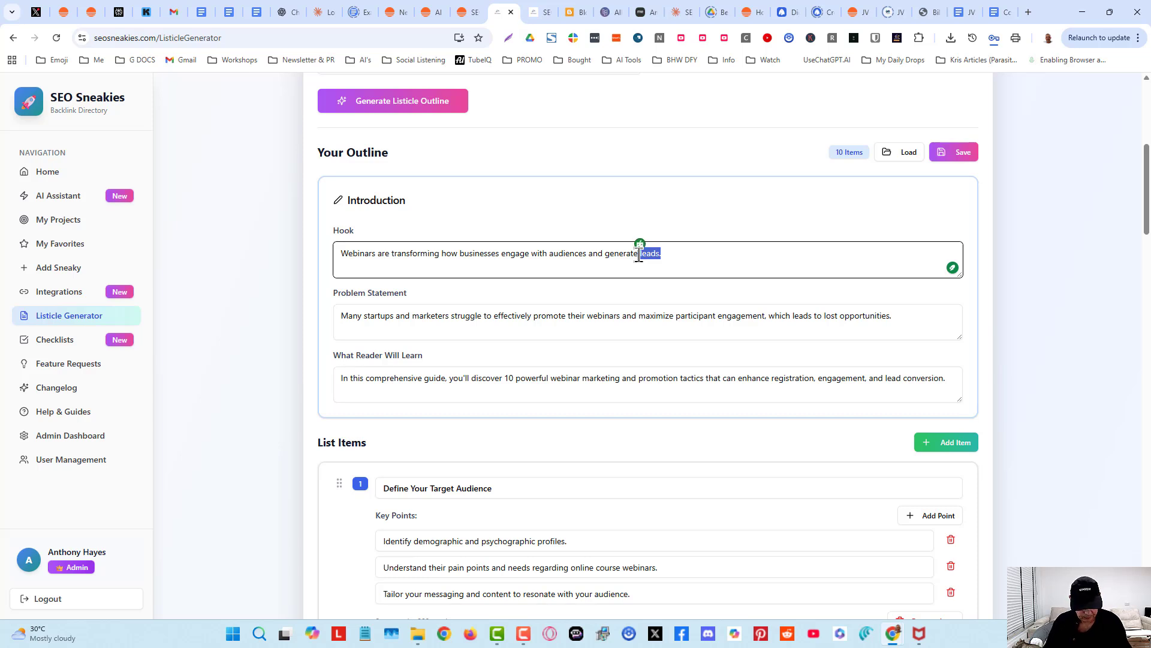
text(sales fast)
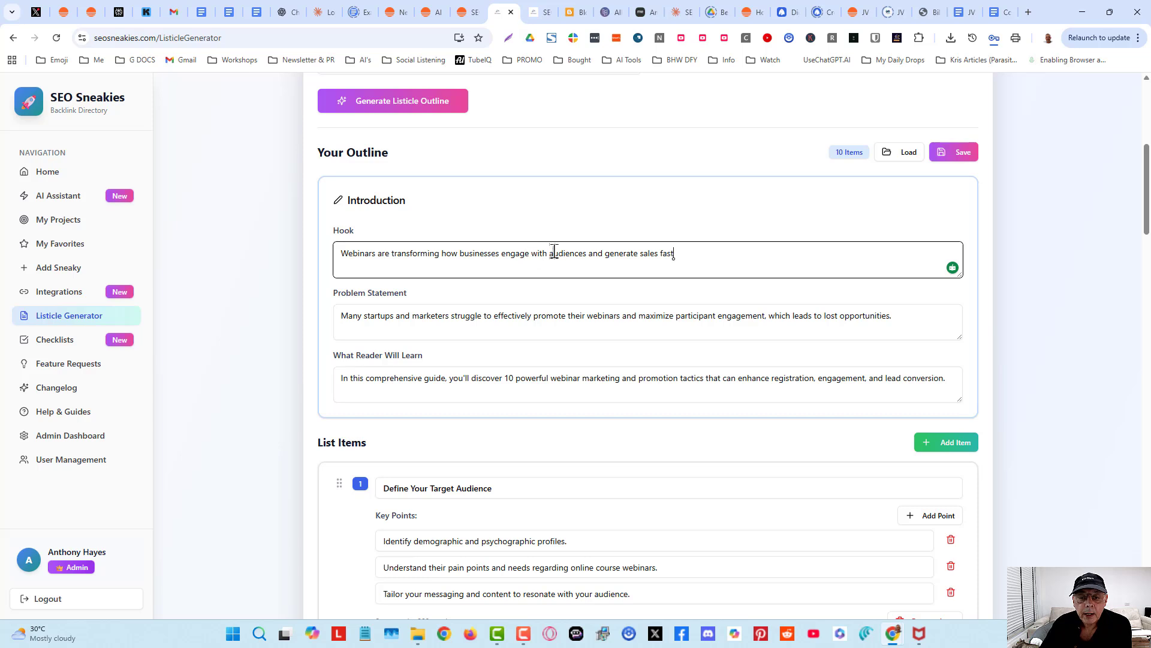
click(547, 254)
text(ne )
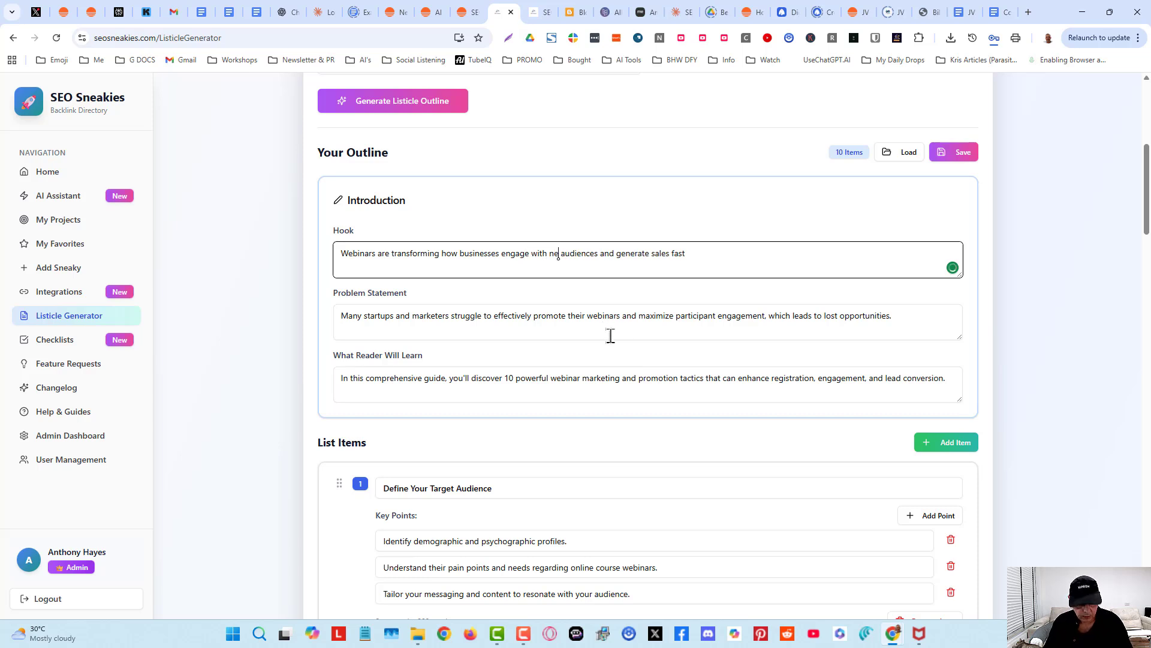
text(w)
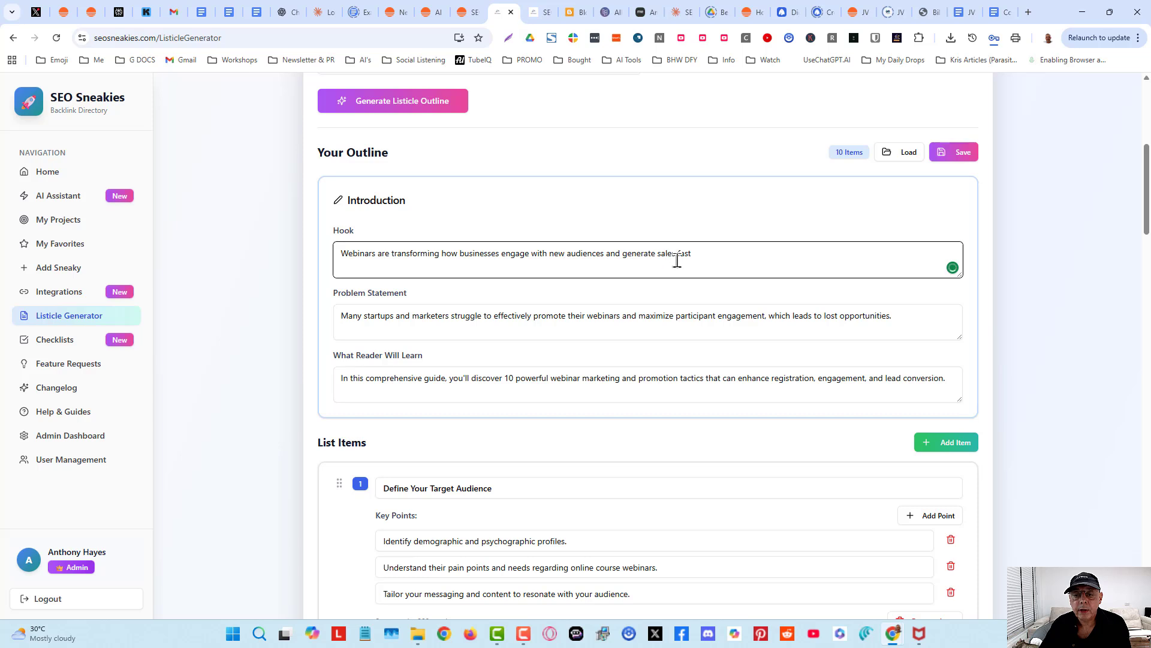
click(739, 249)
- Change the end of the problem statement to 'lost opportunities and revenue.'
scroll(945, 416, down, 1)
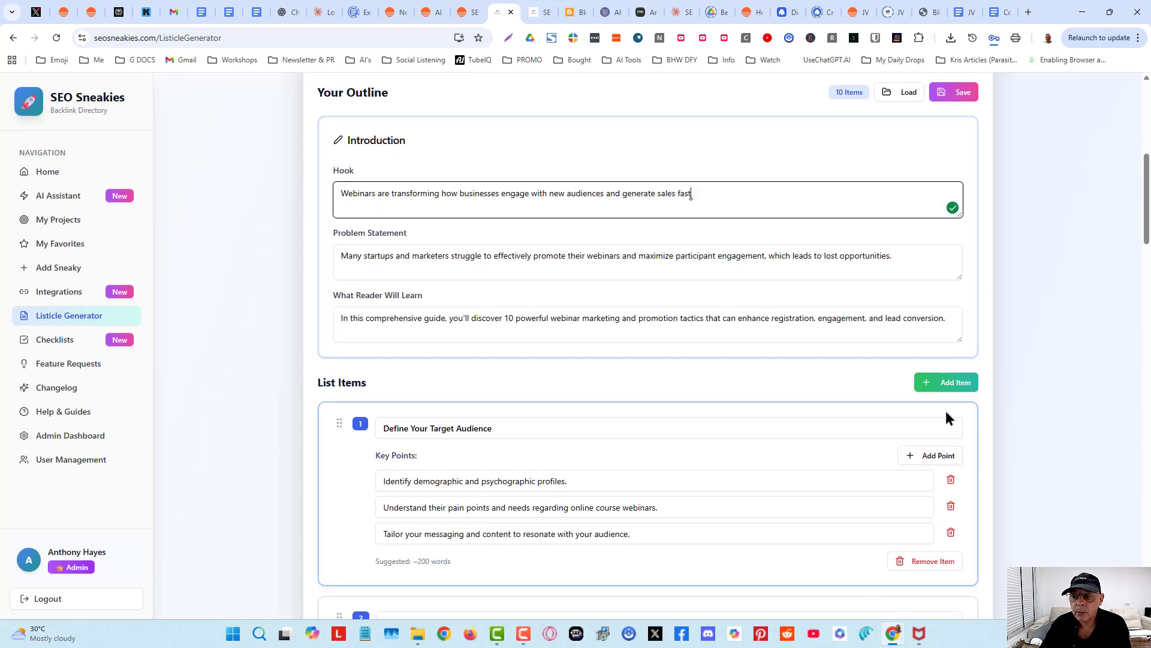
click(1089, 344)
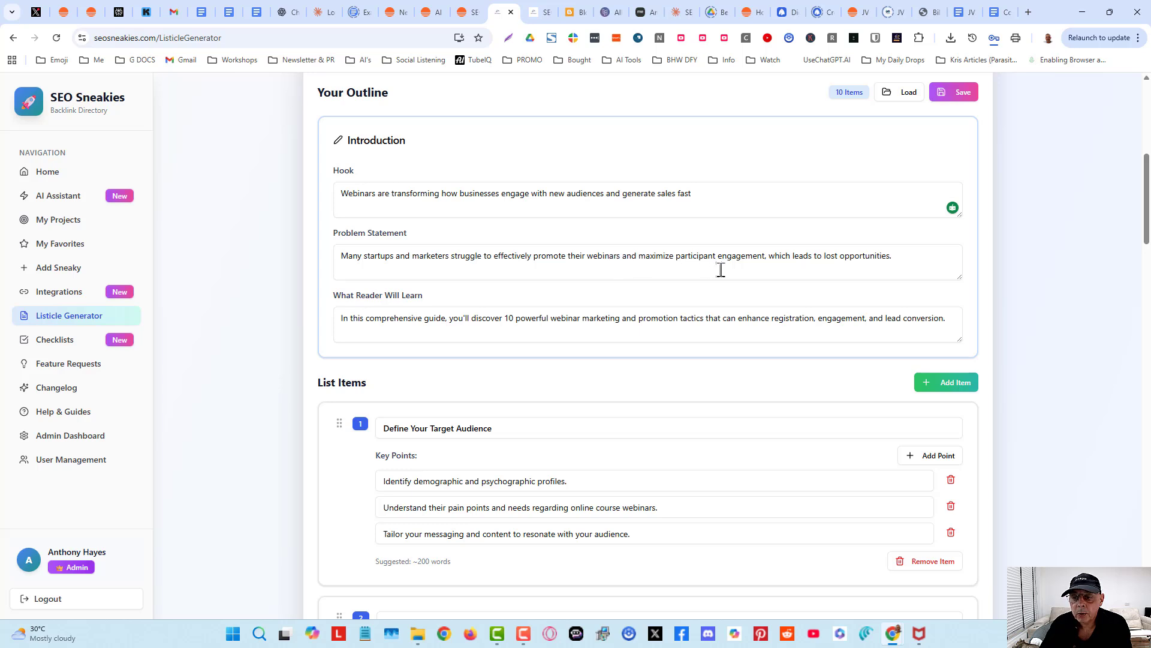
click(905, 254)
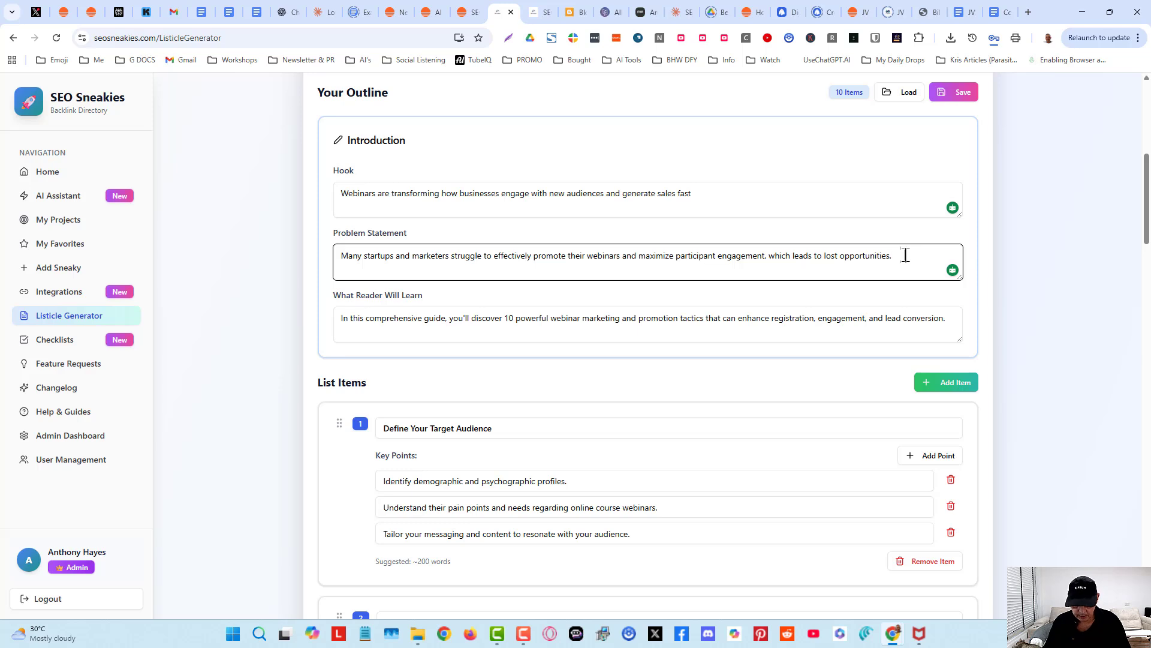
key(BackSpace)
text(and reve)
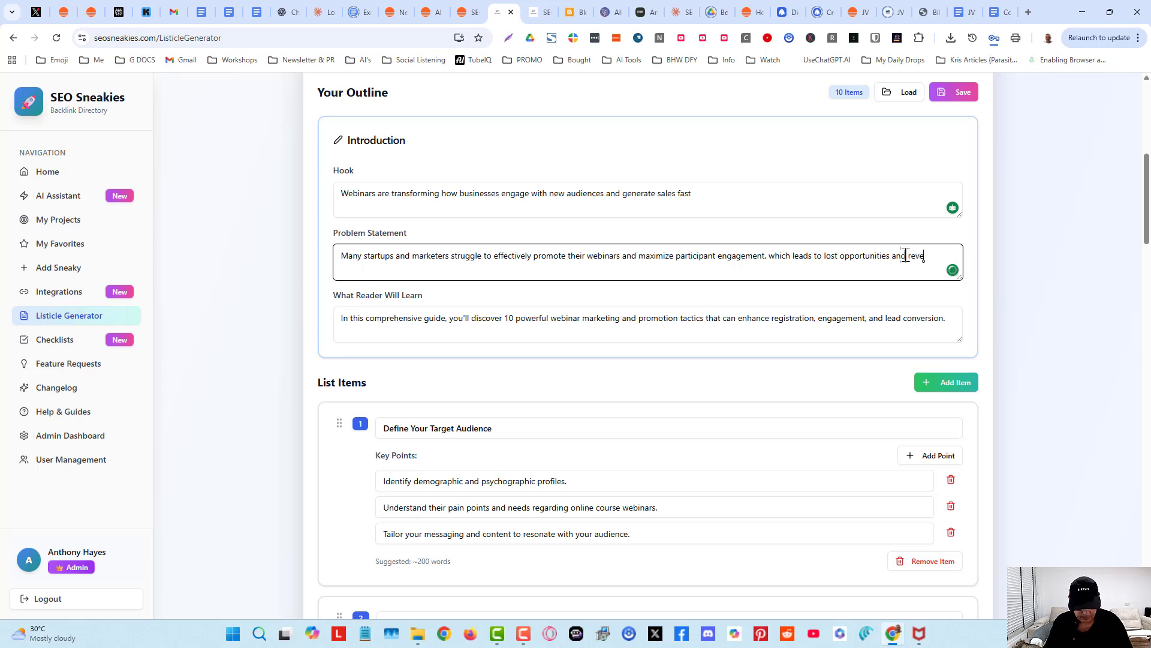
text(nue.)
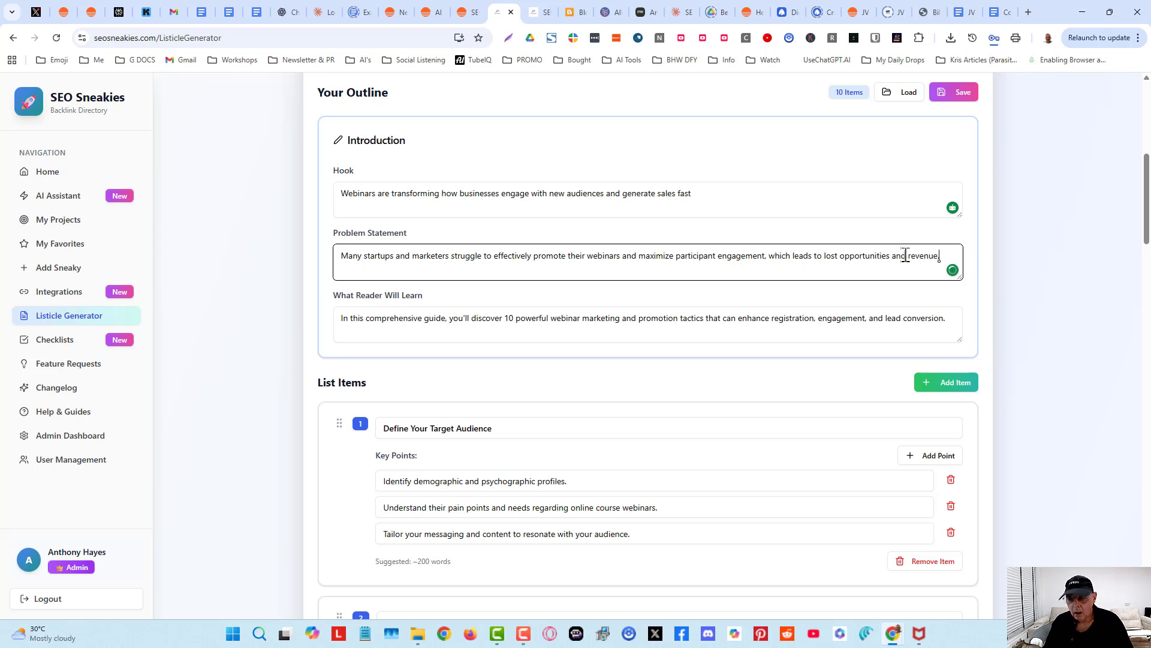
- Go through the outline's list items and conclusion and continue to the article writing step
scroll(555, 362, down, 2)
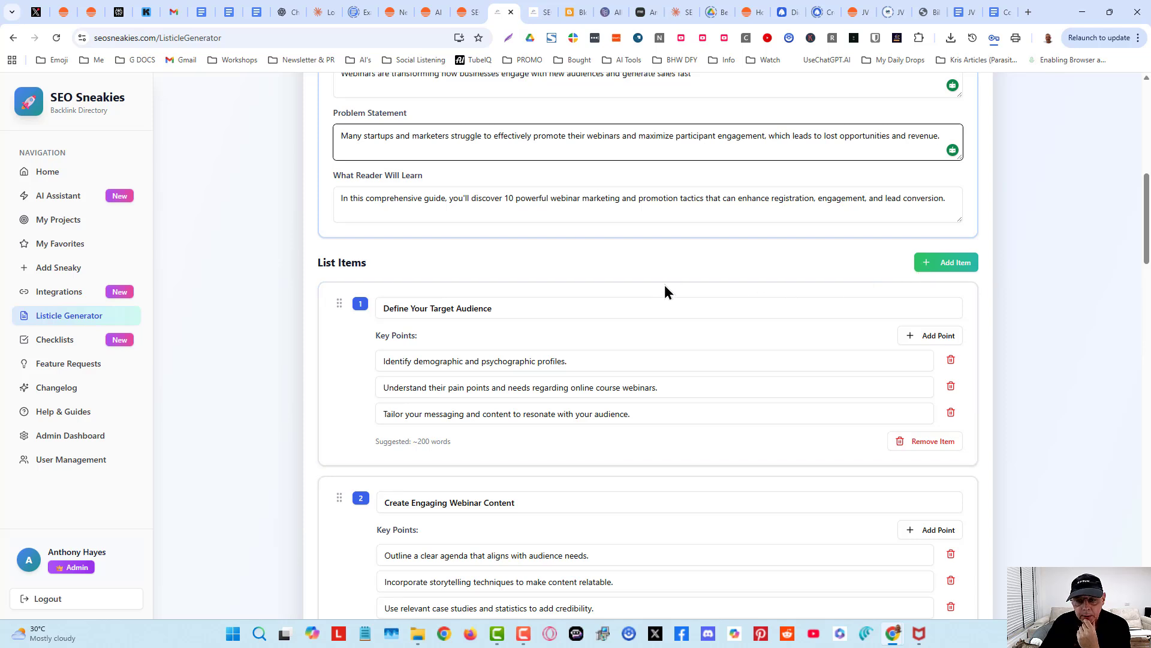
scroll(655, 301, down, 2)
scroll(545, 225, down, 2)
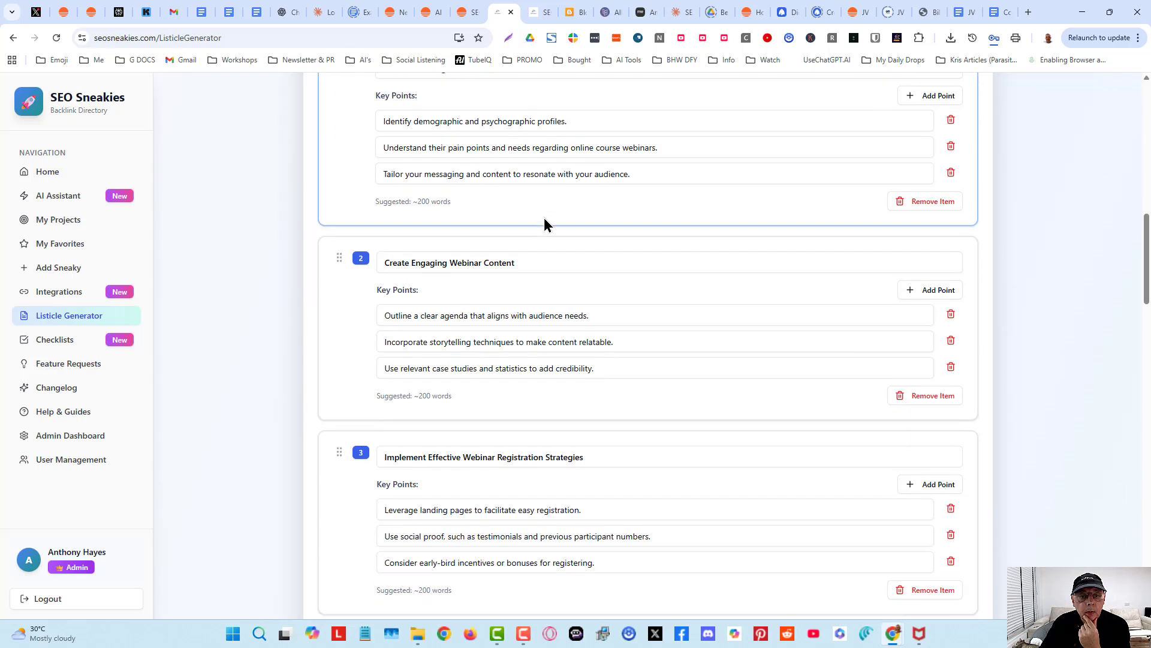
scroll(507, 240, down, 2)
scroll(509, 279, down, 18)
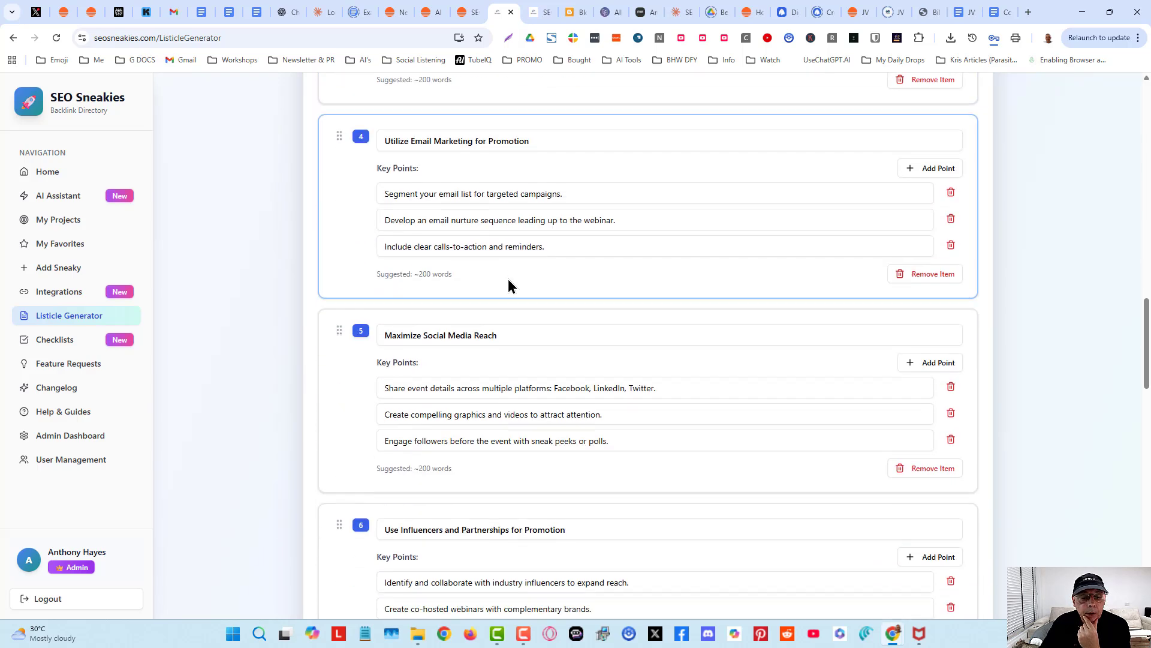
scroll(509, 279, down, 6)
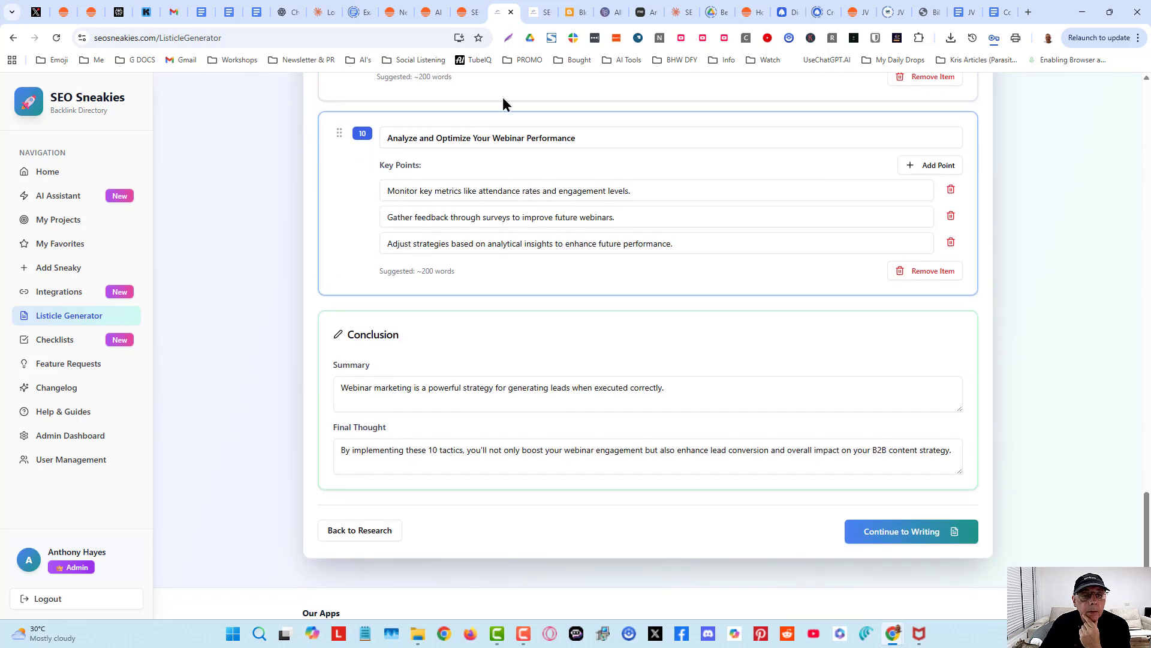
scroll(614, 235, down, 1)
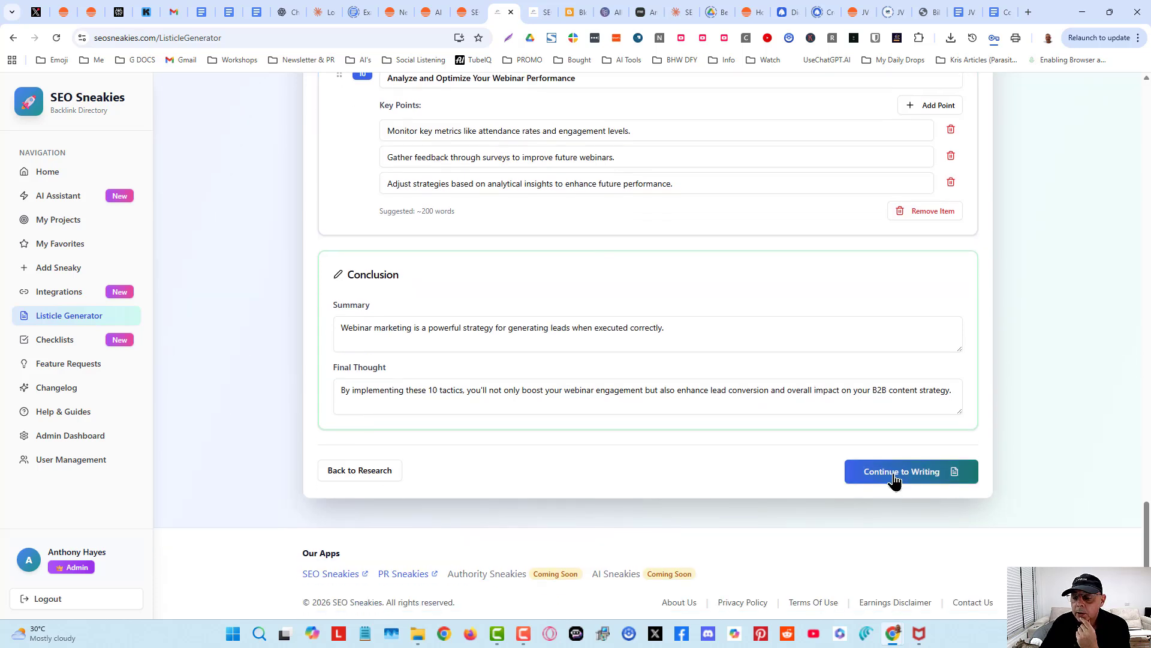
click(895, 473)
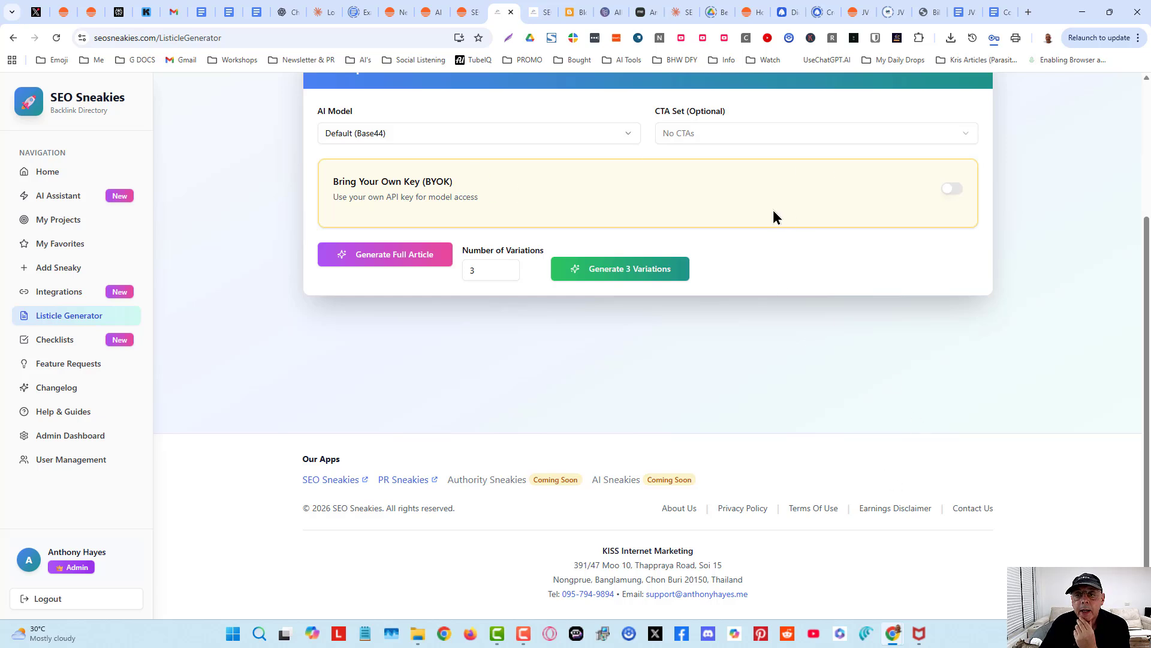
- Examine the AI model options, keeping Default (Base44), and take a screen snip of the writing settings
click(503, 133)
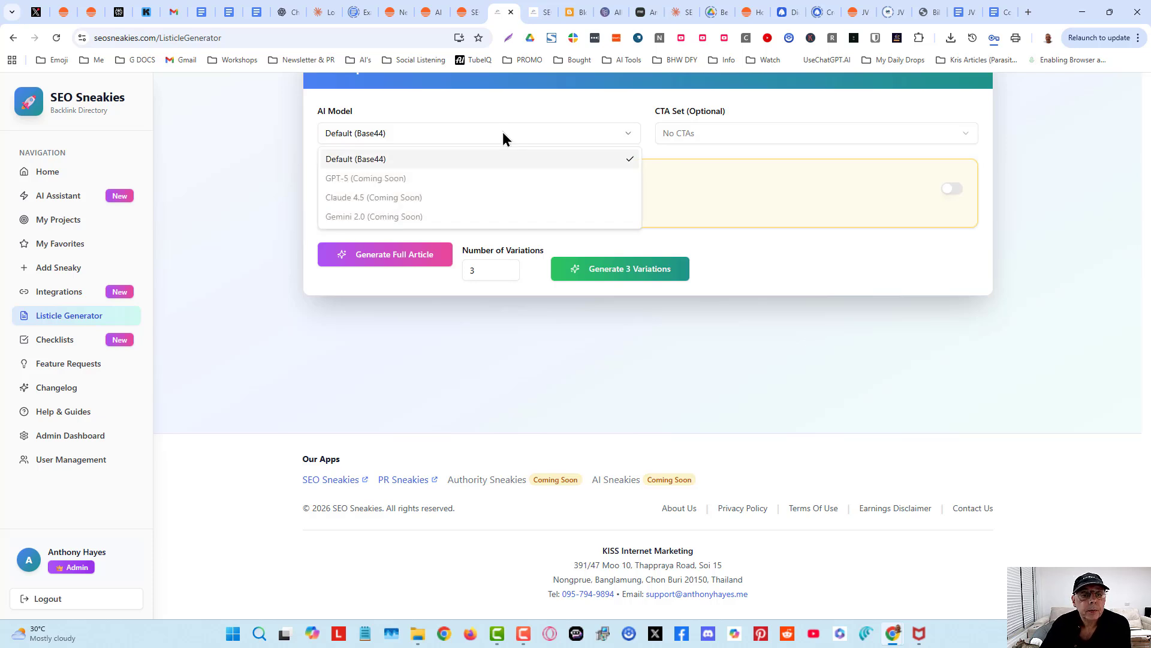
click(502, 133)
scroll(503, 137, up, 2)
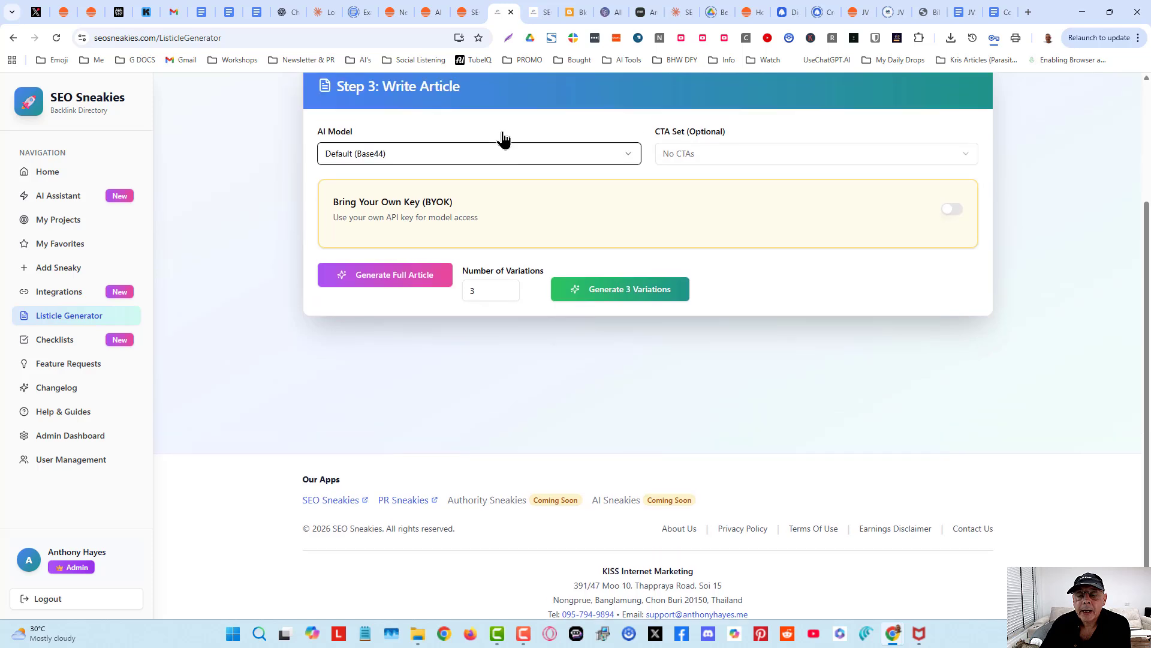
click(530, 253)
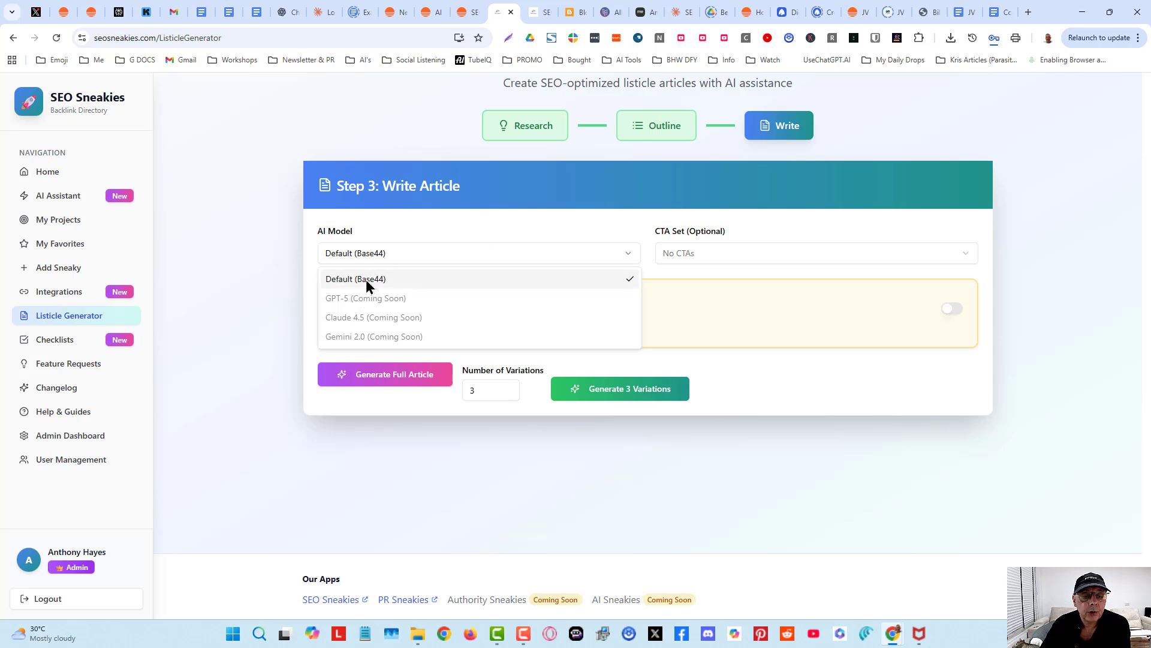
click(388, 279)
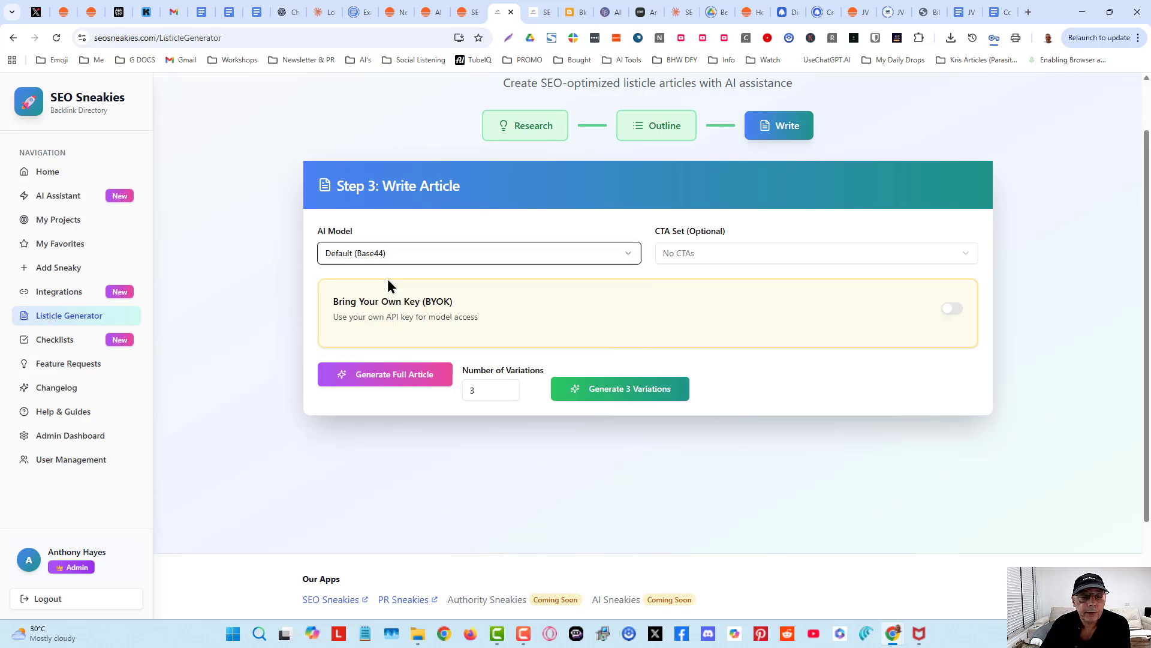
click(548, 252)
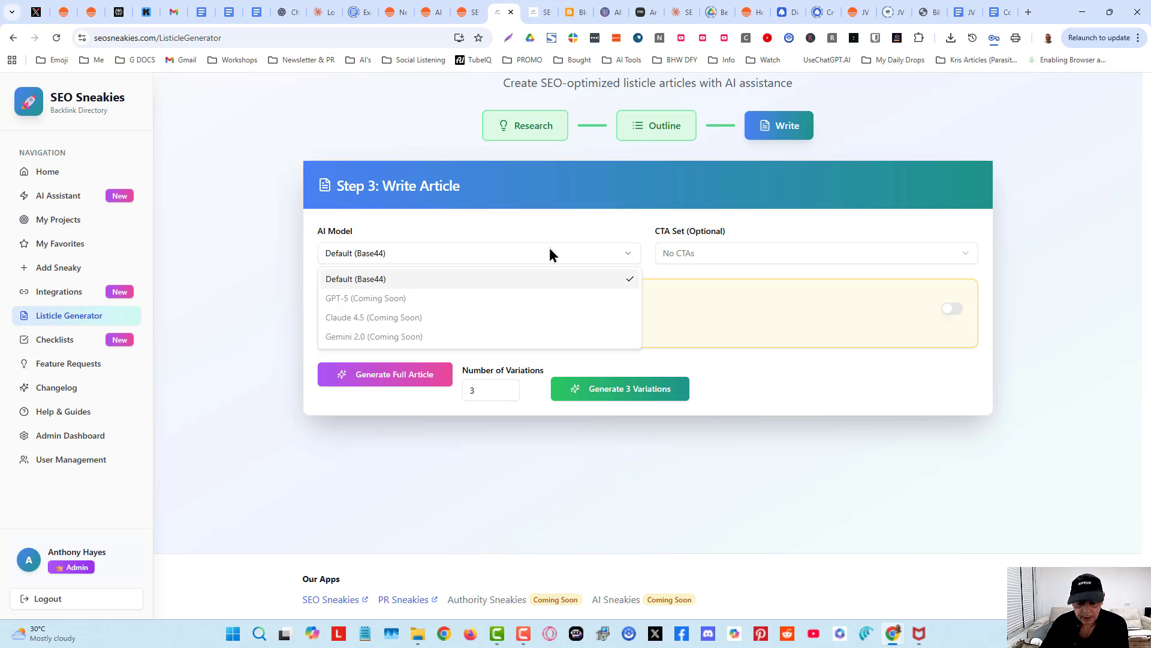
key(super+shift+s)
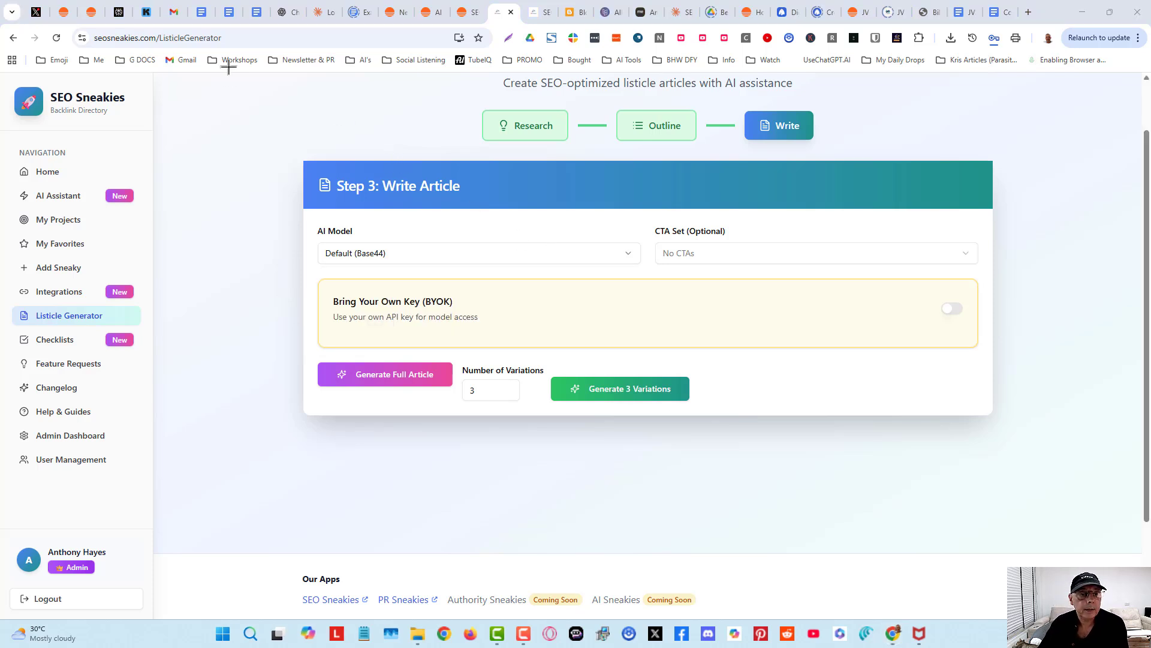
drag(237, 65, 1028, 484)
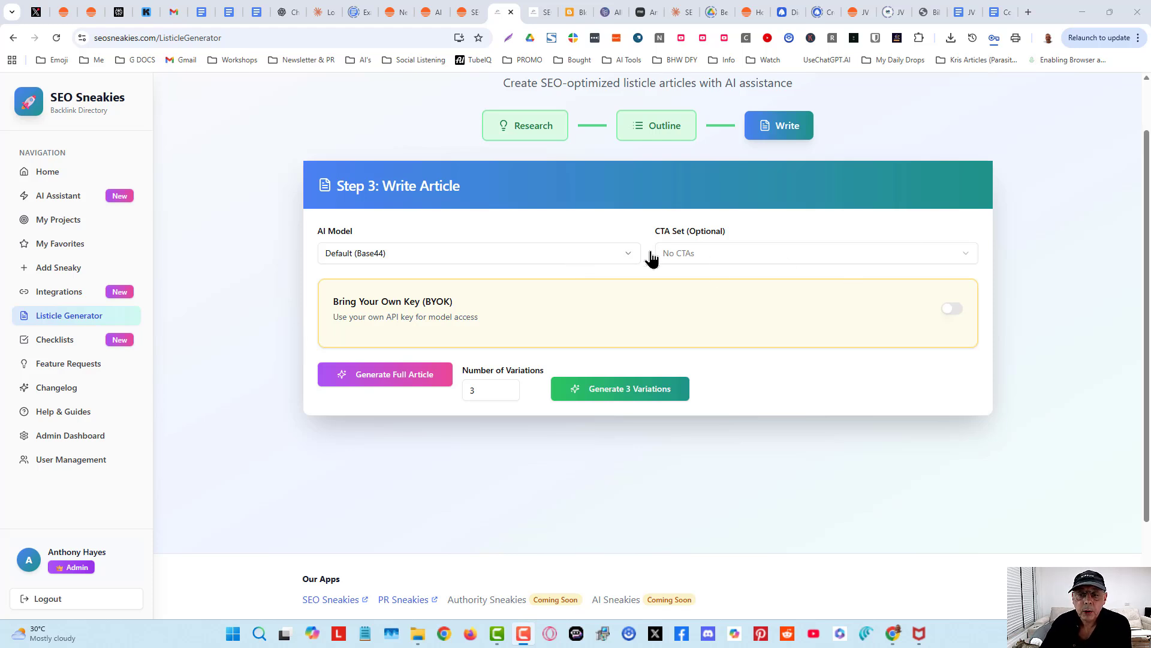
- Check the CTA set options, leaving No CTAs selected
click(717, 257)
click(717, 256)
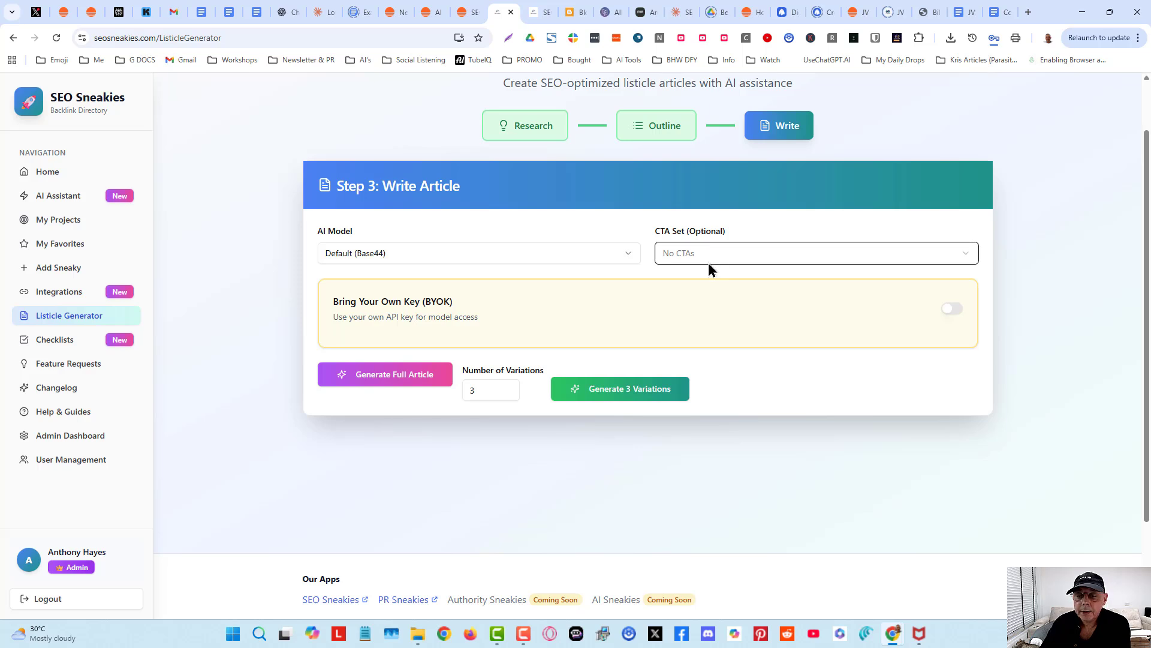
click(707, 262)
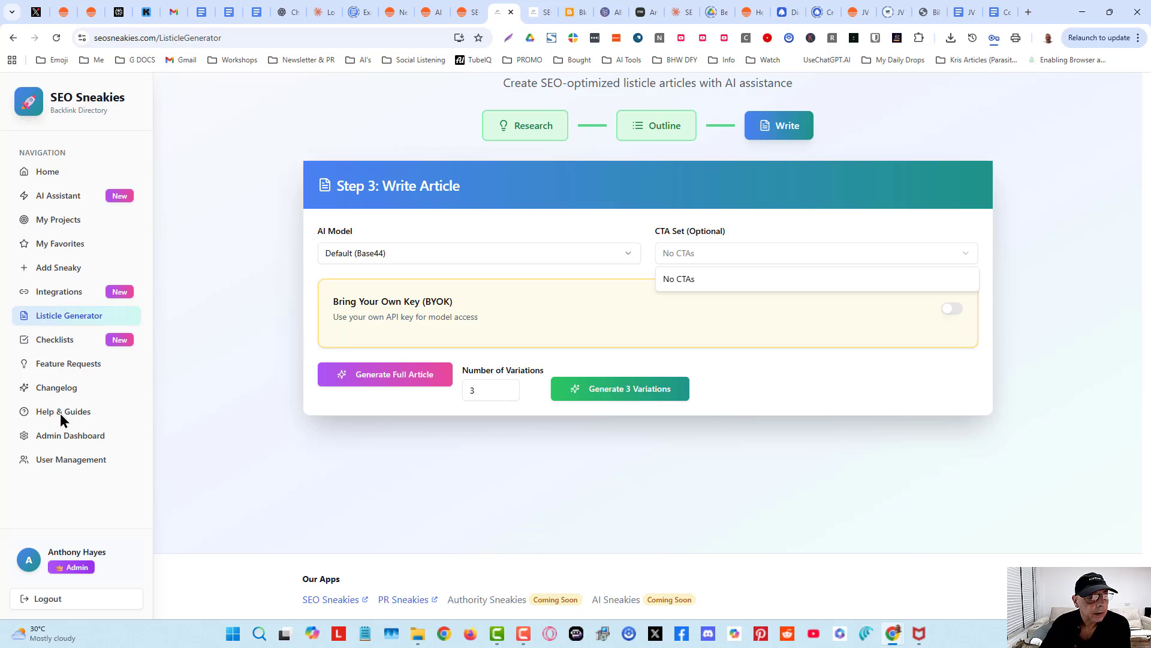
click(832, 336)
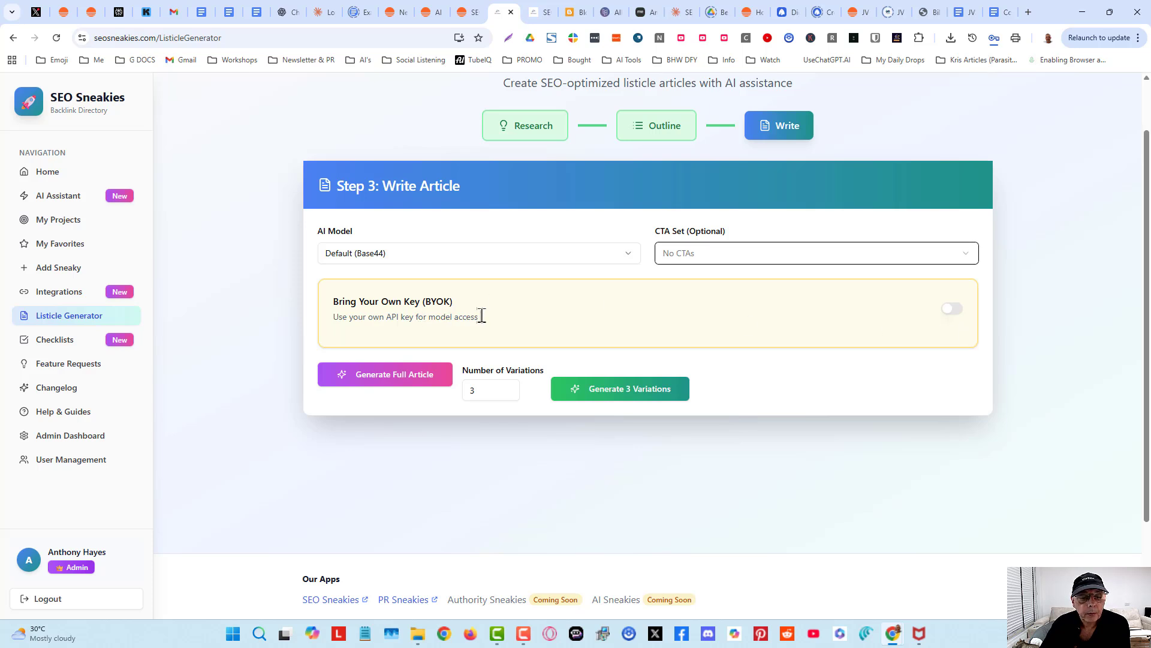
- Turn on Bring Your Own Key and place the cursor in the API key field
click(953, 308)
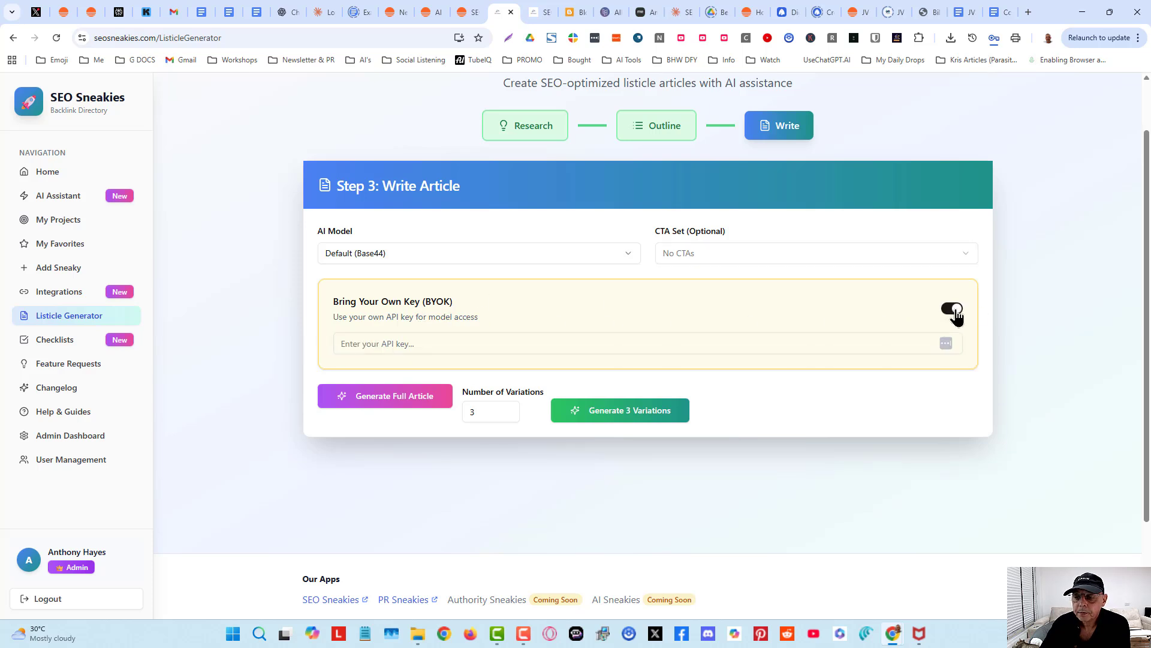
click(518, 251)
click(519, 251)
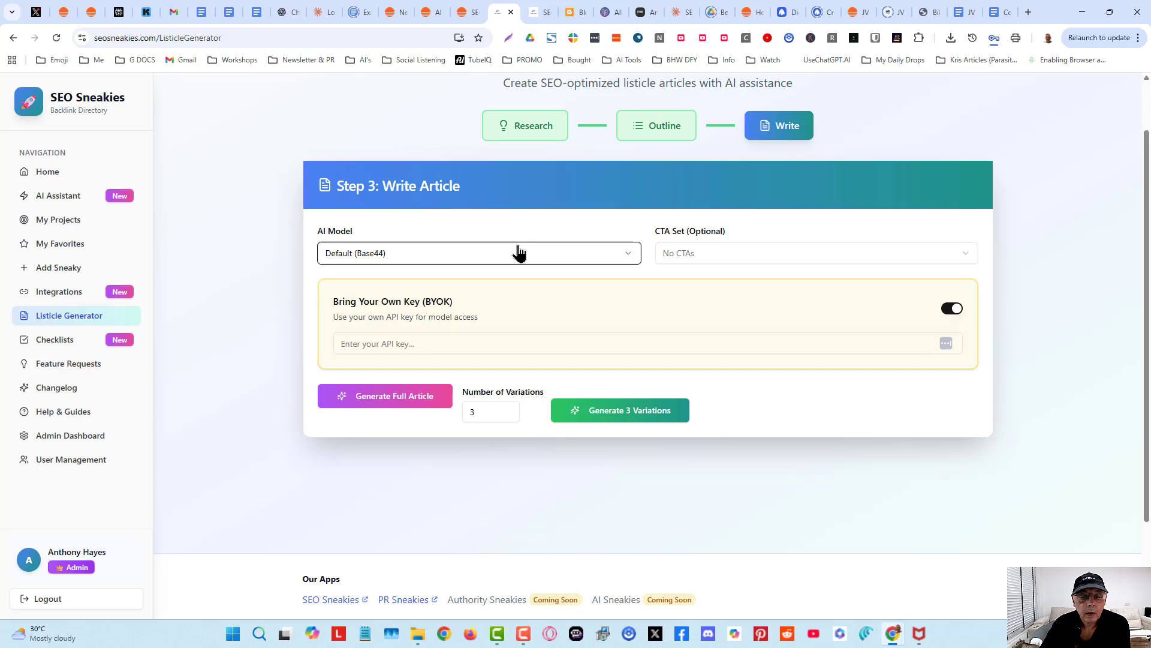
click(493, 344)
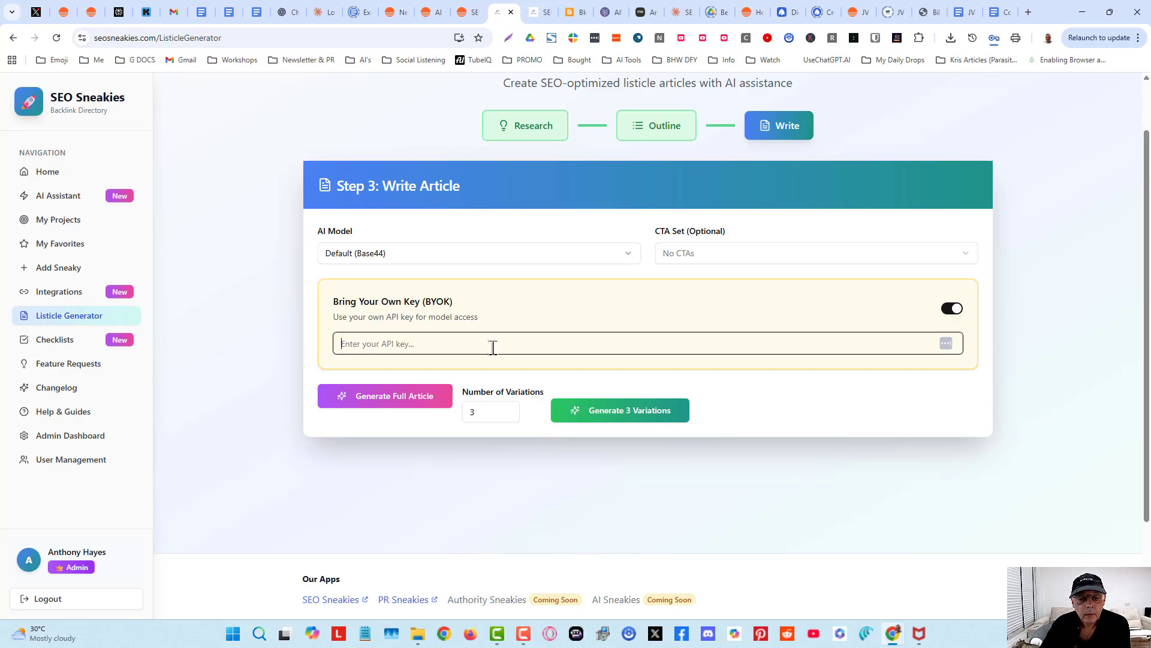
- Switch off Bring Your Own Key and set the number of variations to 3
click(952, 309)
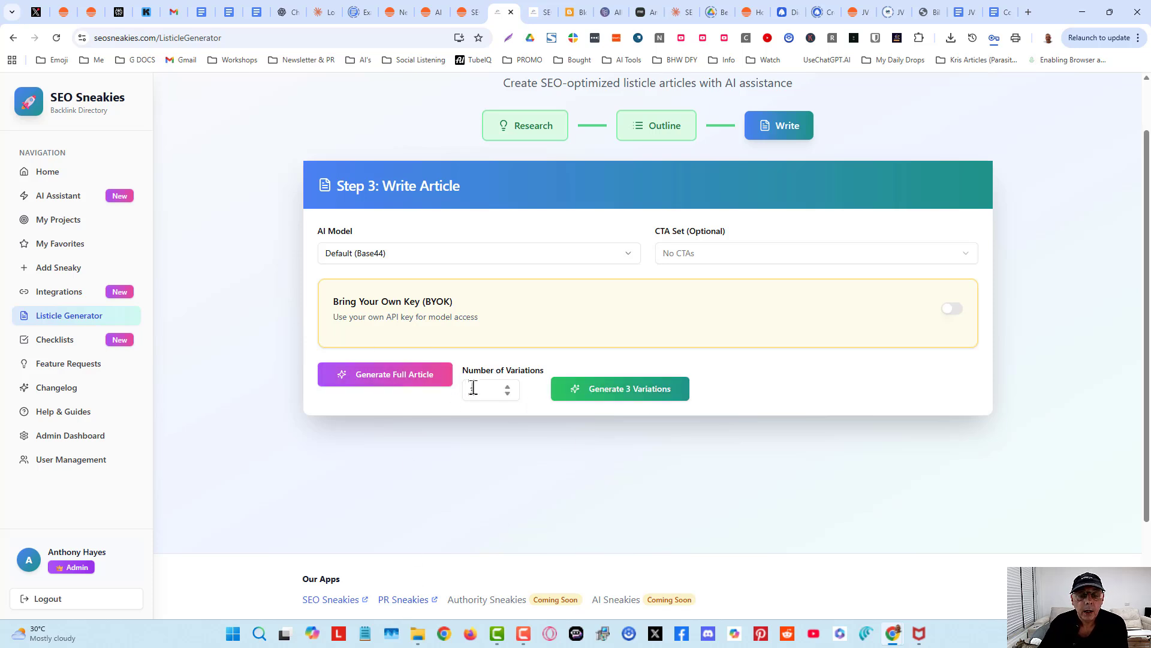
click(508, 388)
click(507, 388)
click(869, 389)
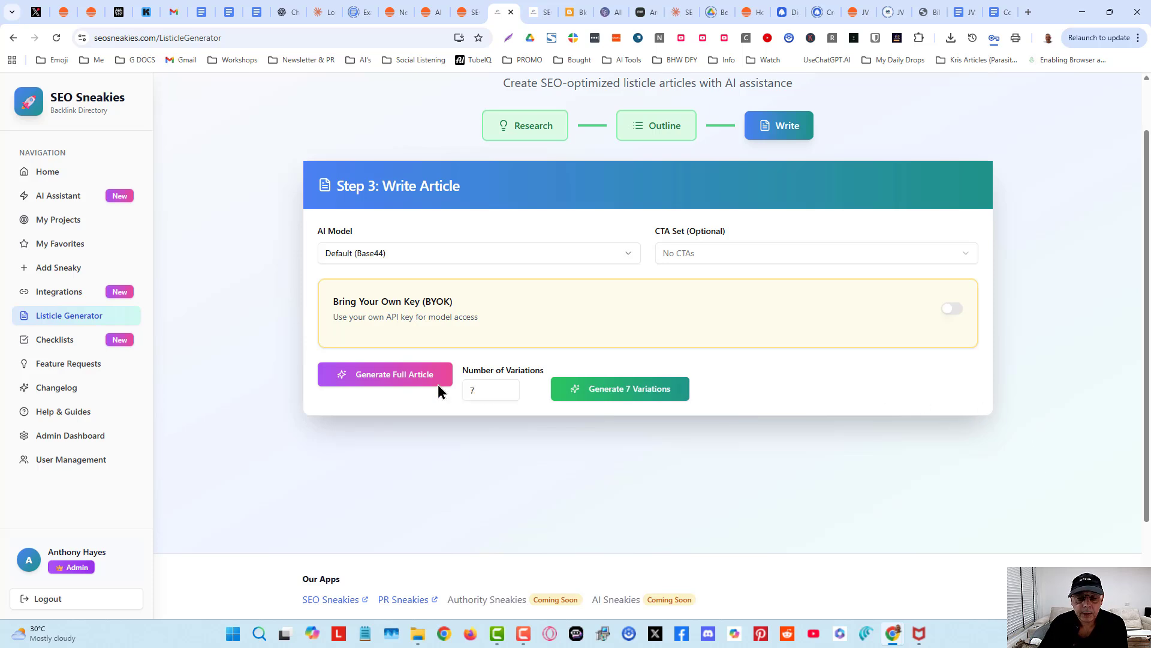
click(508, 393)
click(508, 393)
click(508, 393)
click(508, 393)
click(887, 402)
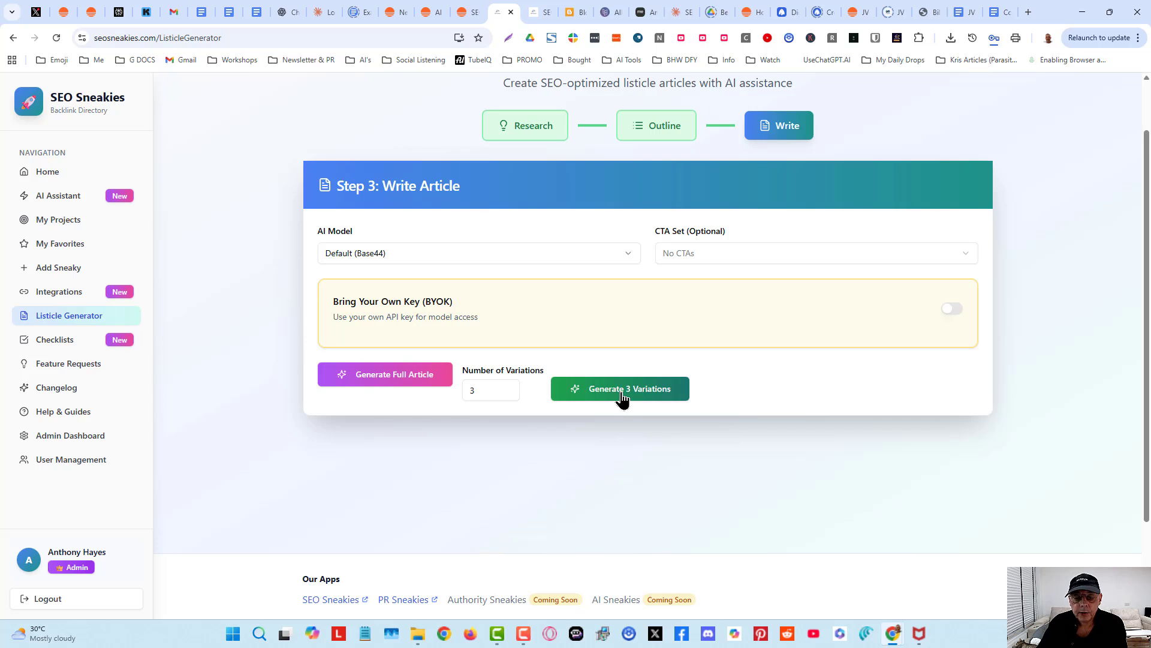
- Generate 3 article variations and review the AI model and CTA set options, keeping Default (Base44) and No CTAs
click(623, 397)
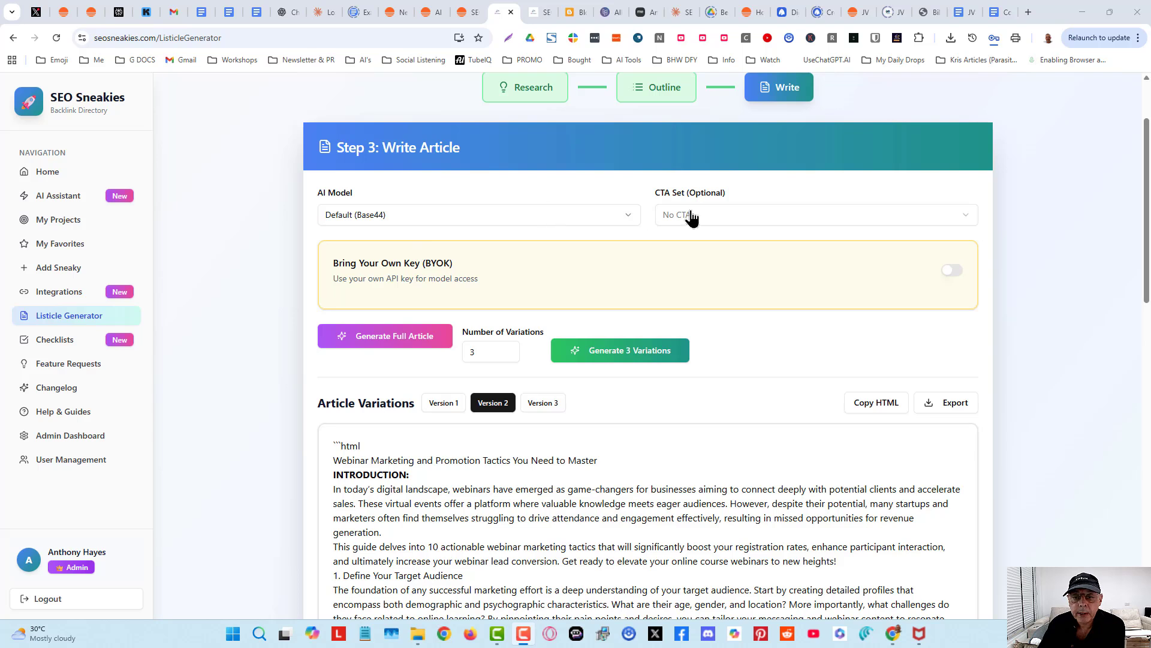
click(466, 215)
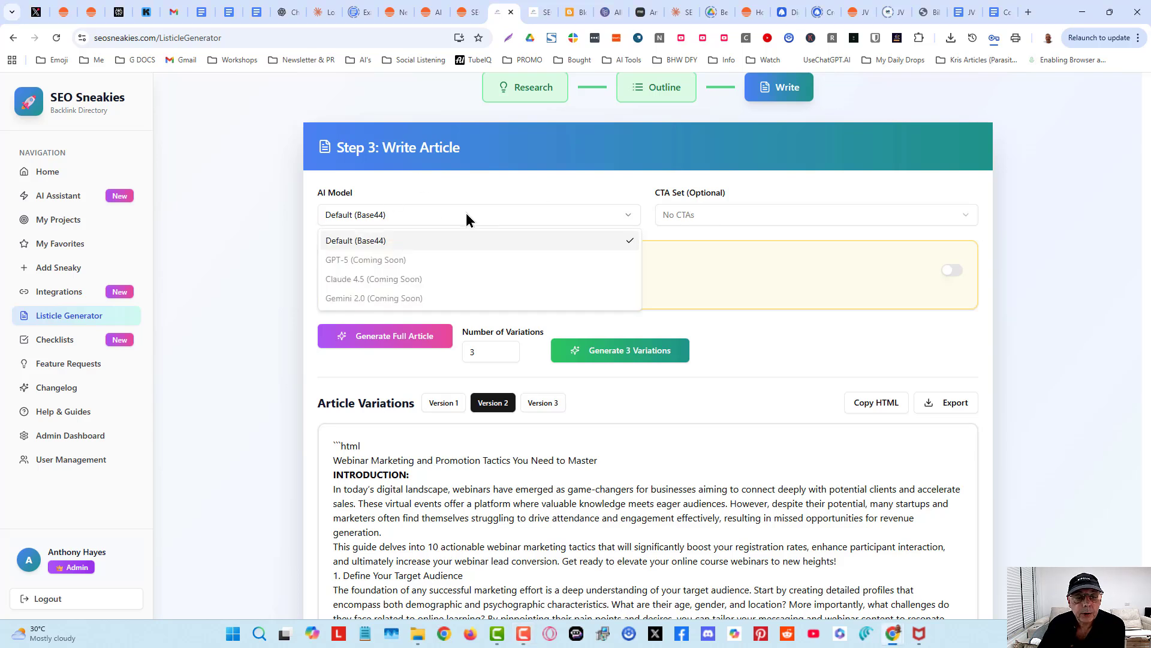
click(244, 303)
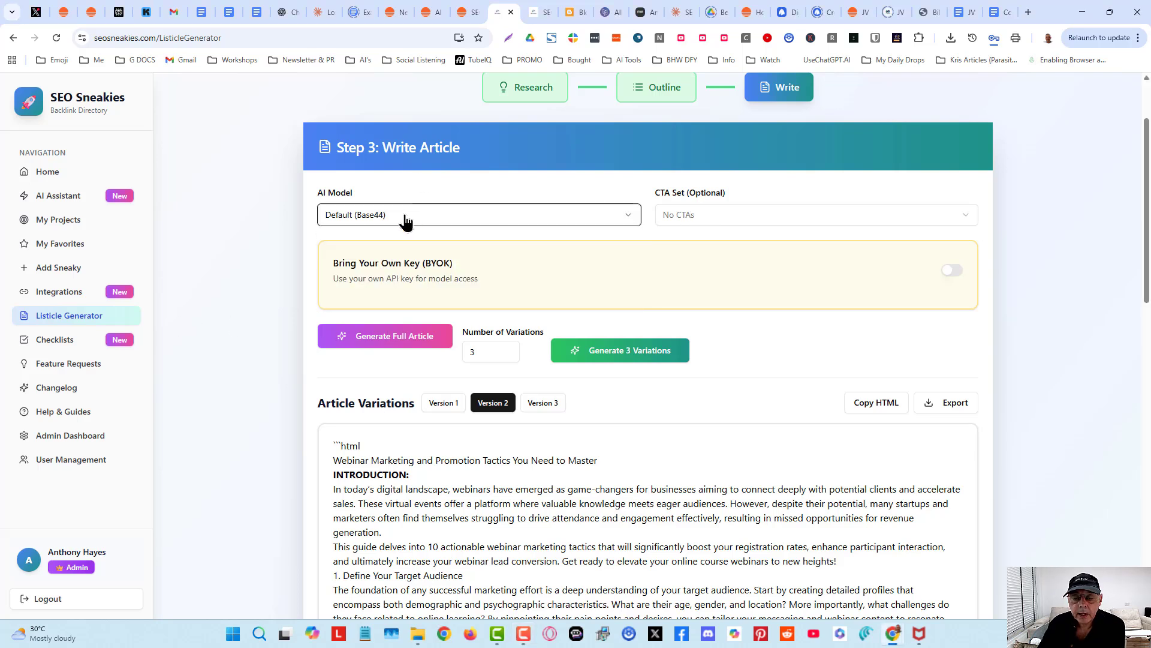
click(756, 223)
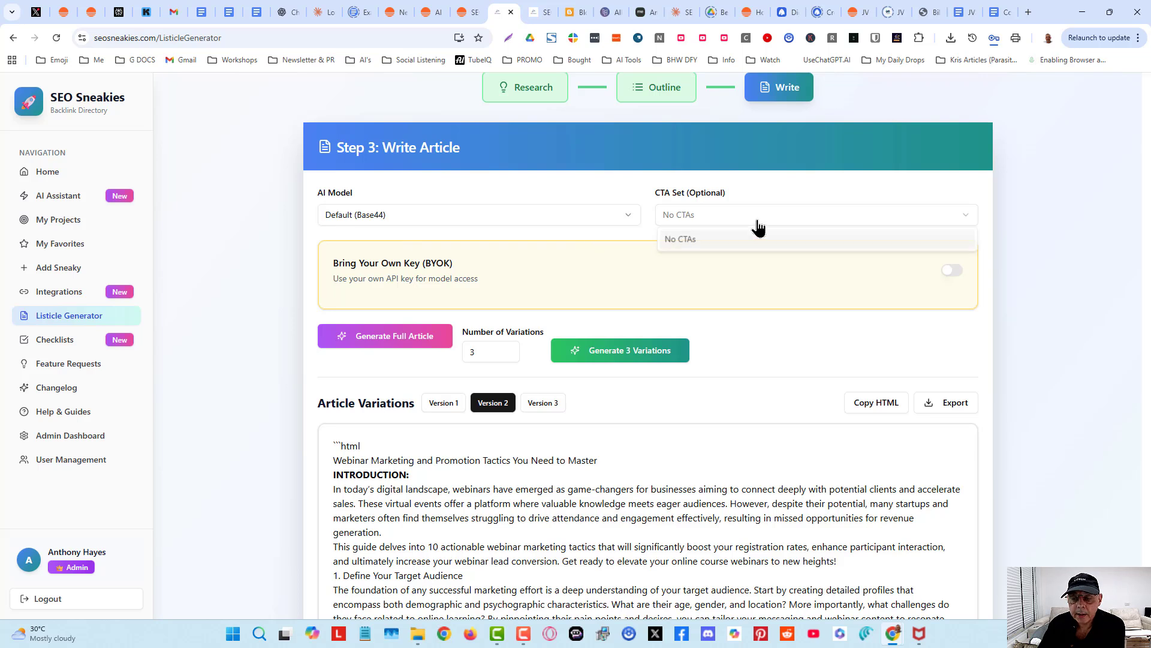
click(757, 220)
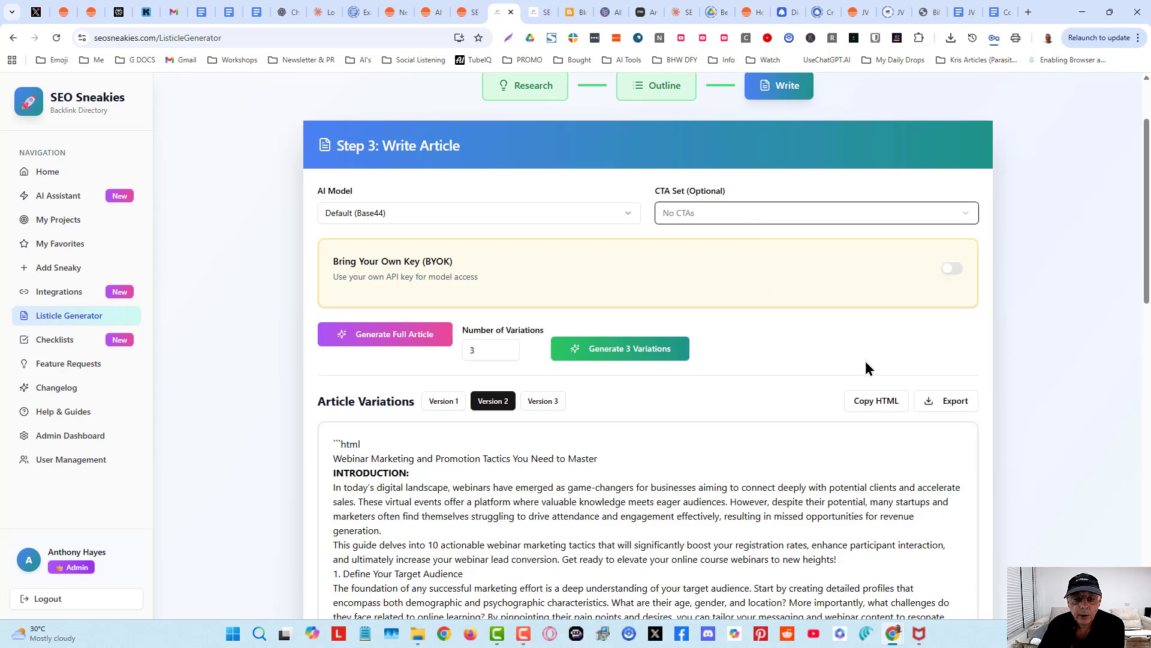
- Compare the generated article variations by switching between Version 1, Version 2 and Version 3 and reading through them
scroll(865, 367, down, 2)
scroll(850, 380, down, 1)
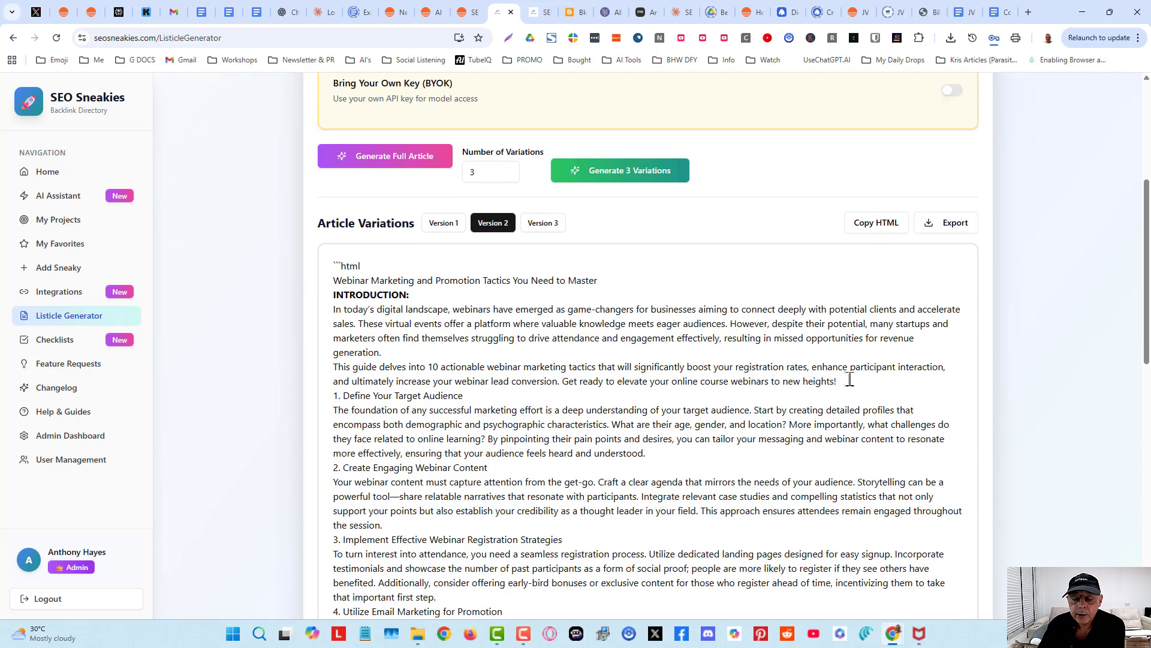
click(436, 225)
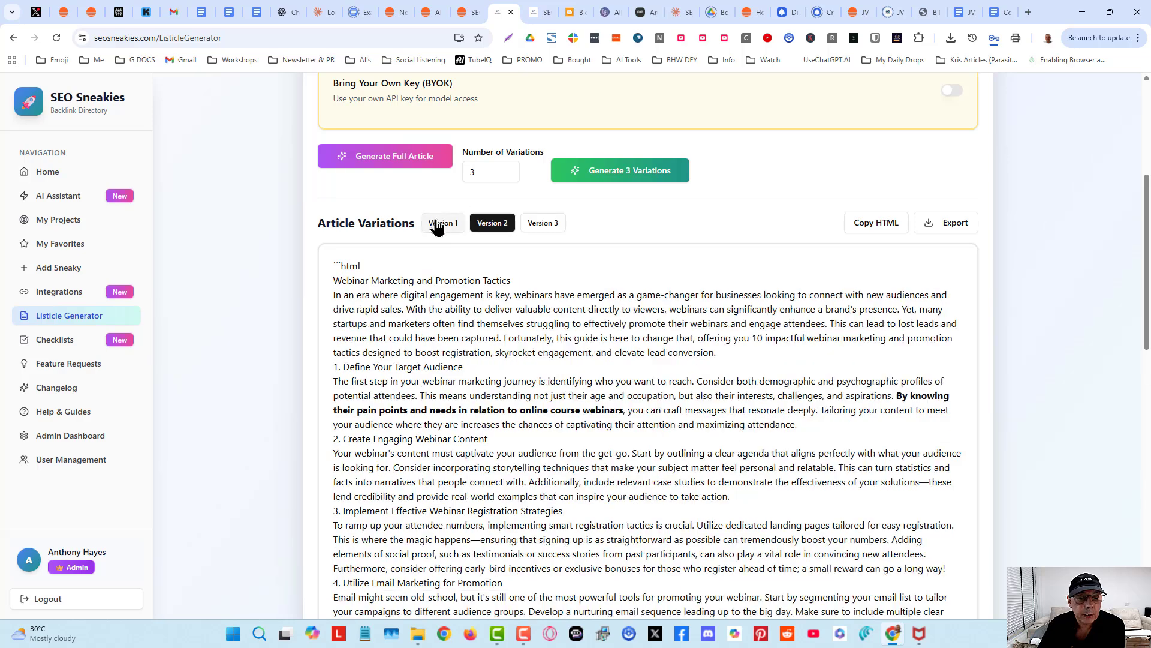
scroll(424, 329, down, 3)
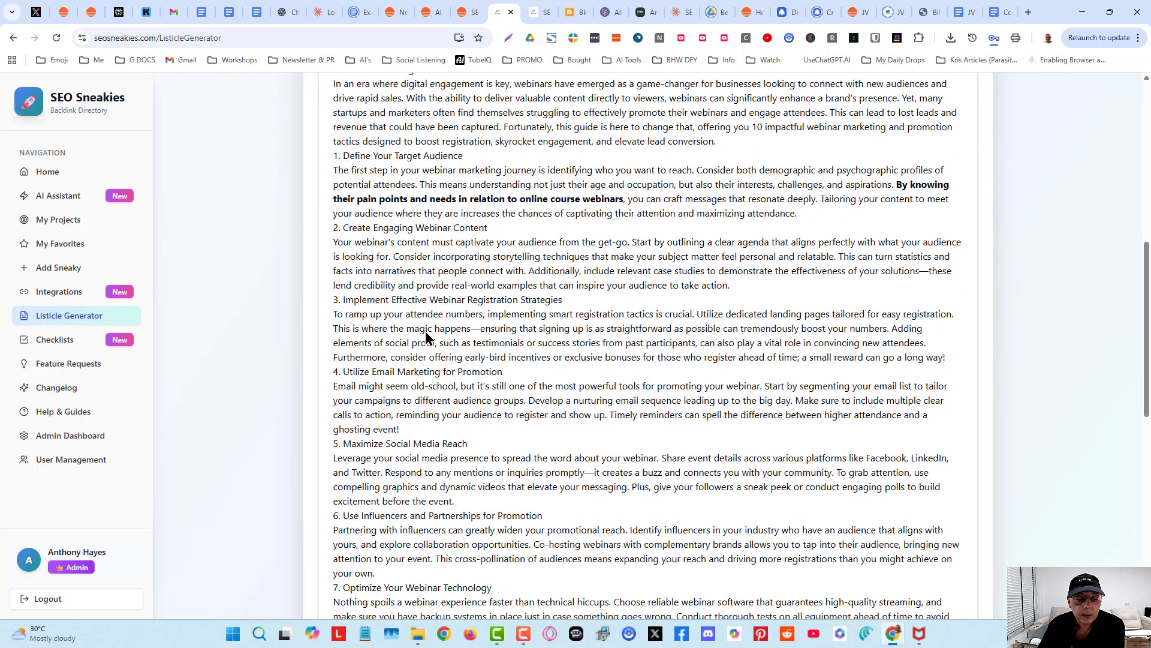
scroll(424, 333, up, 4)
click(491, 286)
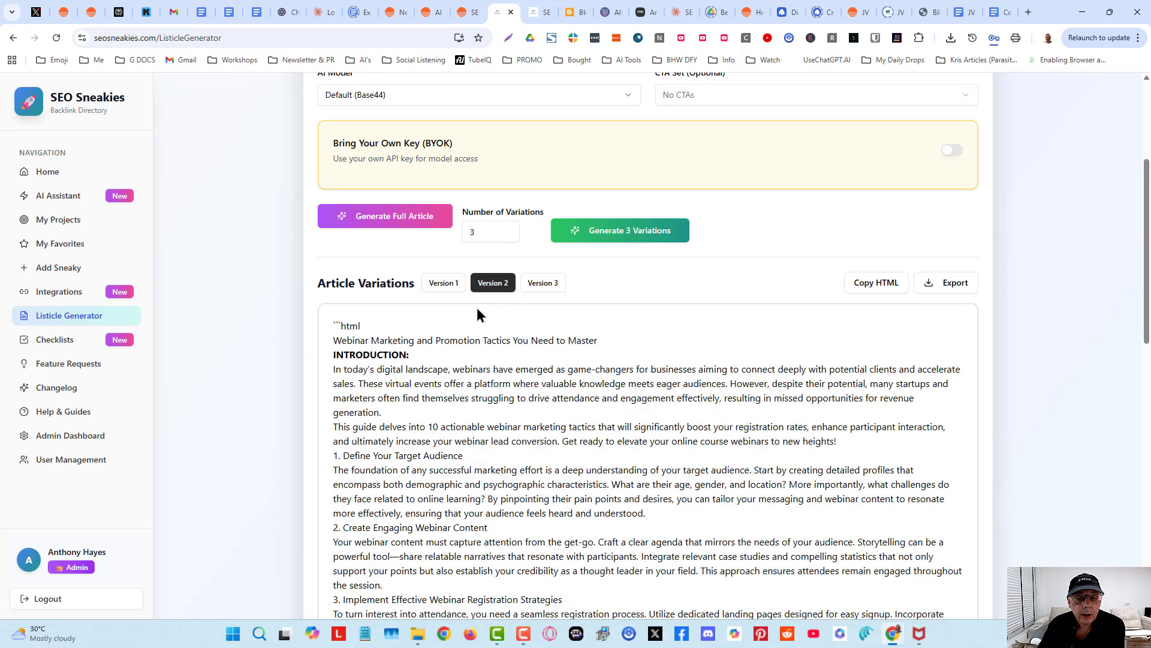
scroll(740, 470, down, 3)
scroll(740, 471, up, 4)
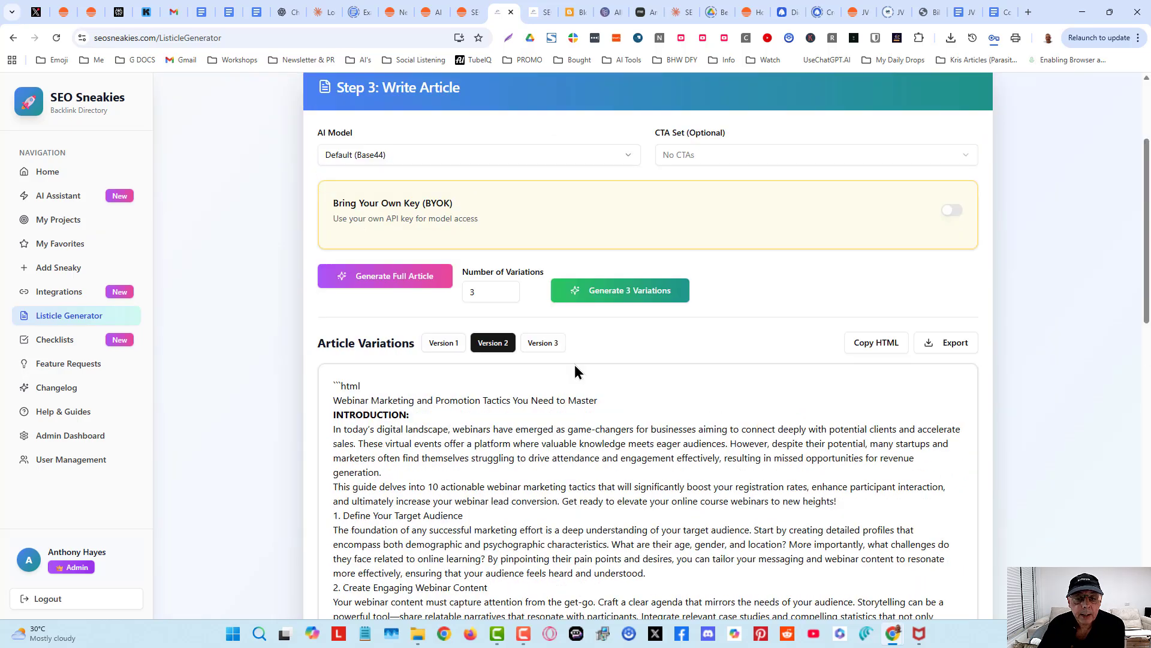
click(538, 347)
scroll(541, 416, down, 5)
scroll(541, 416, down, 5)
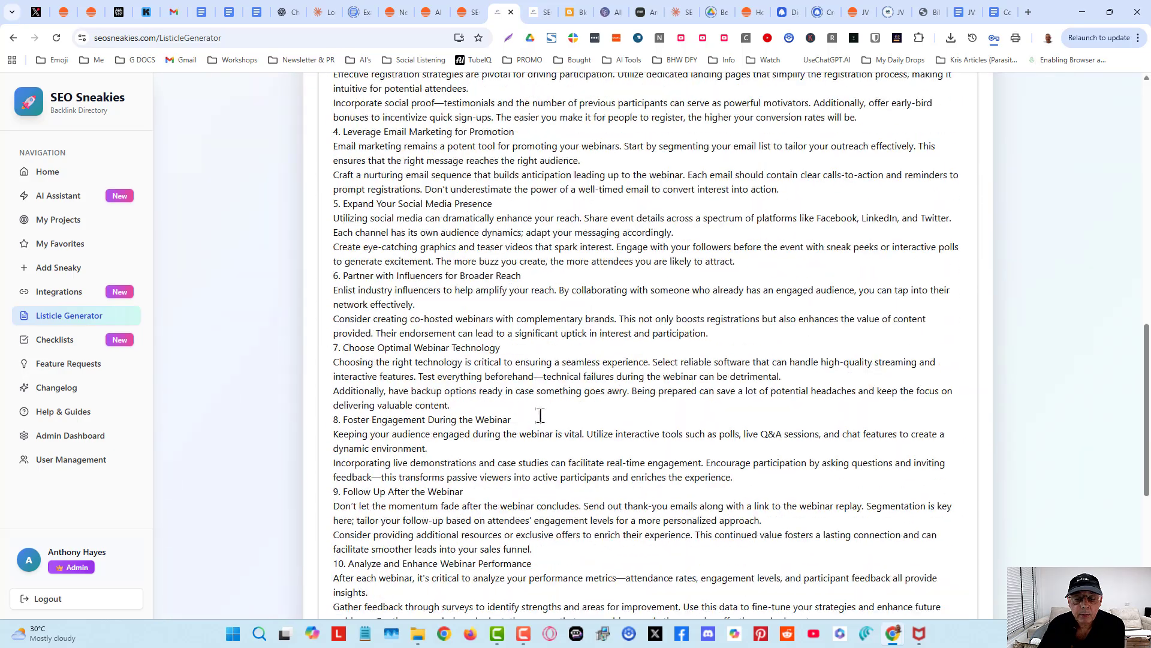
scroll(541, 416, up, 12)
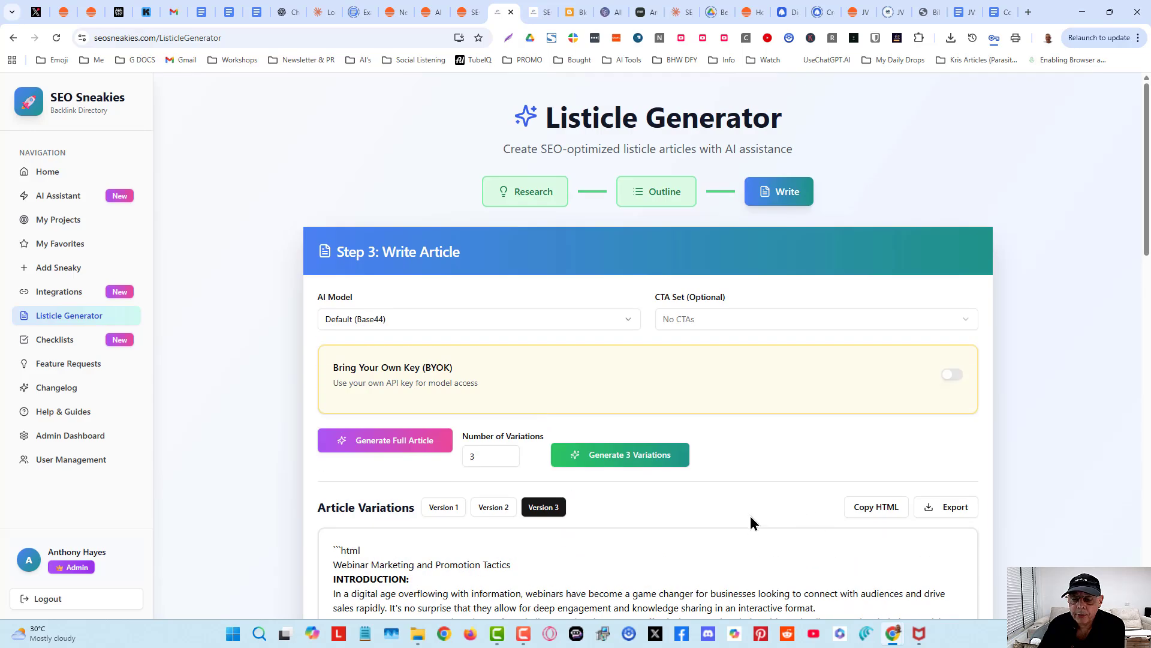
scroll(753, 524, down, 5)
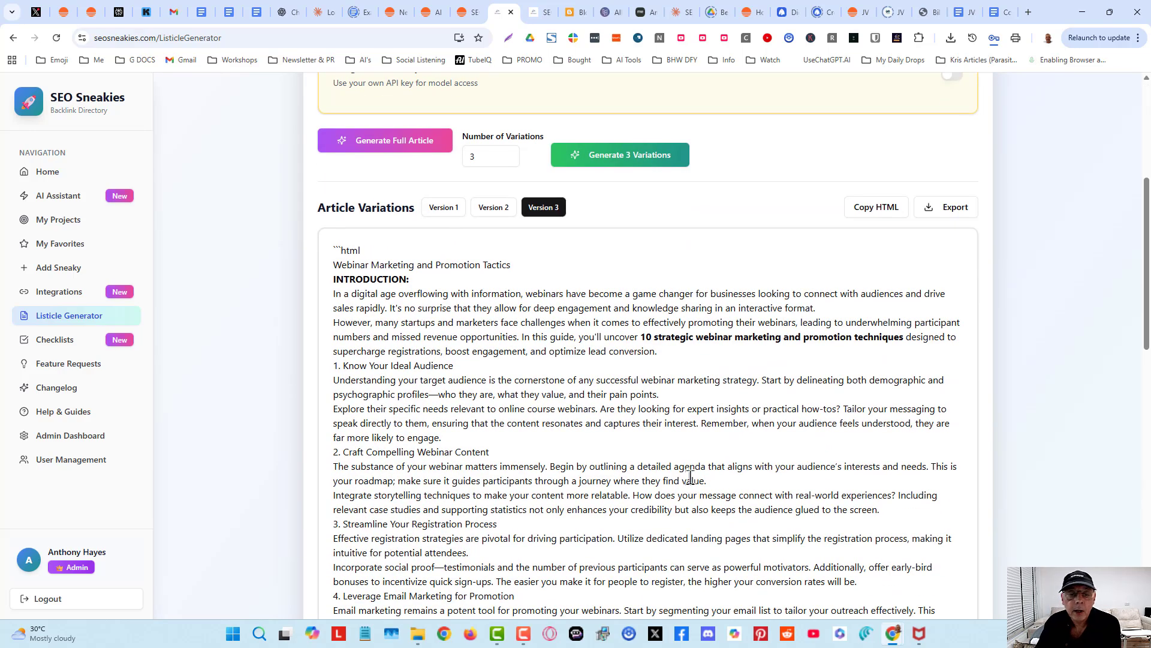
scroll(622, 403, down, 5)
scroll(627, 404, up, 7)
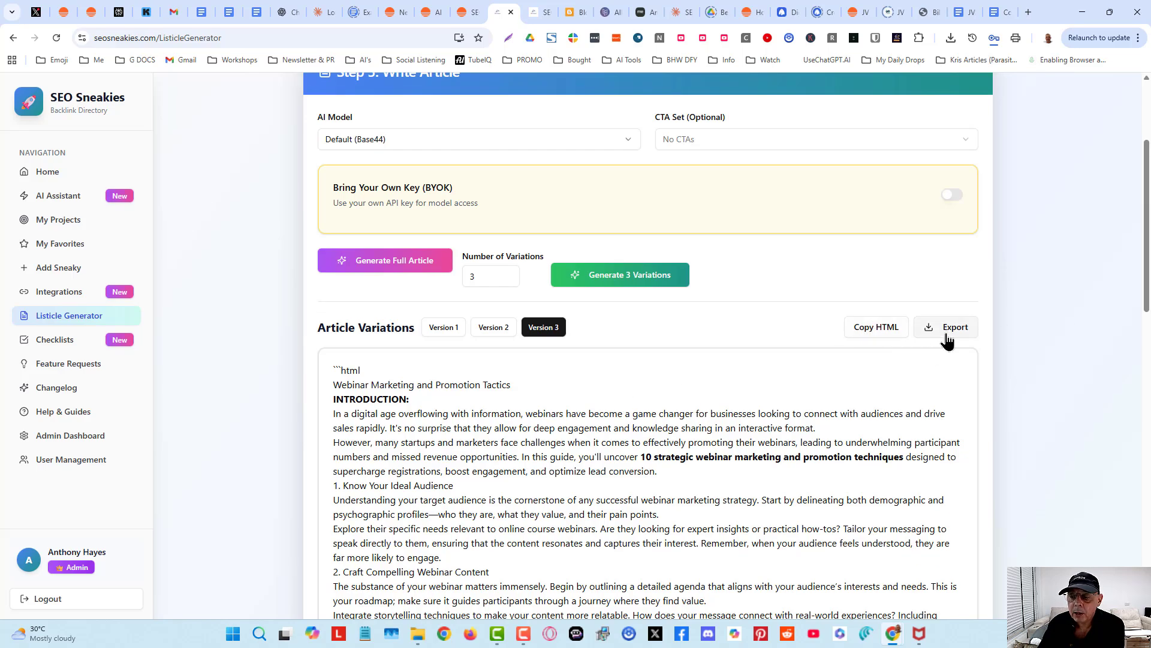
scroll(740, 495, down, 7)
scroll(740, 495, down, 5)
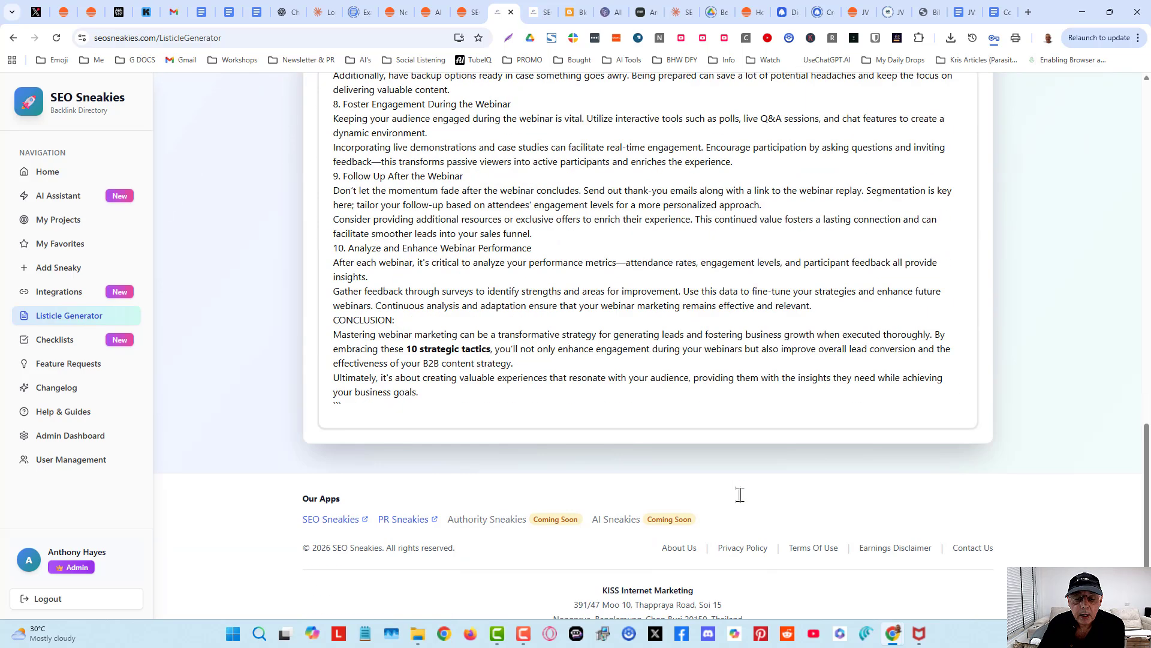
scroll(740, 496, up, 15)
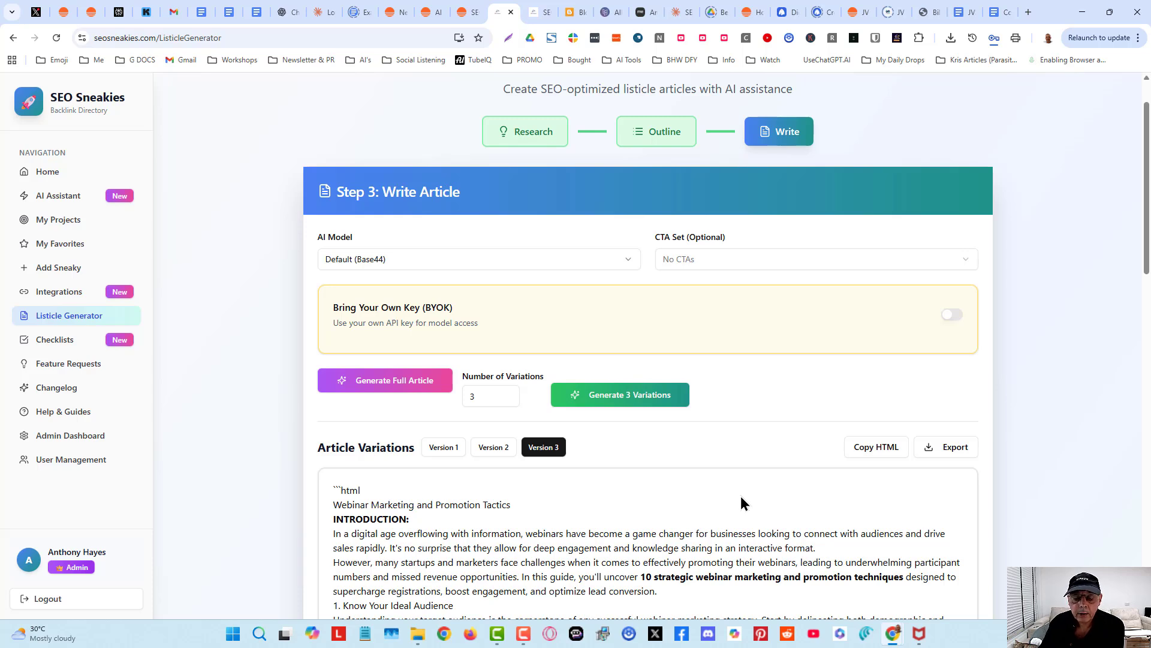
- Read through Version 3 of the article, highlighting its opening ```html marker
scroll(686, 480, down, 4)
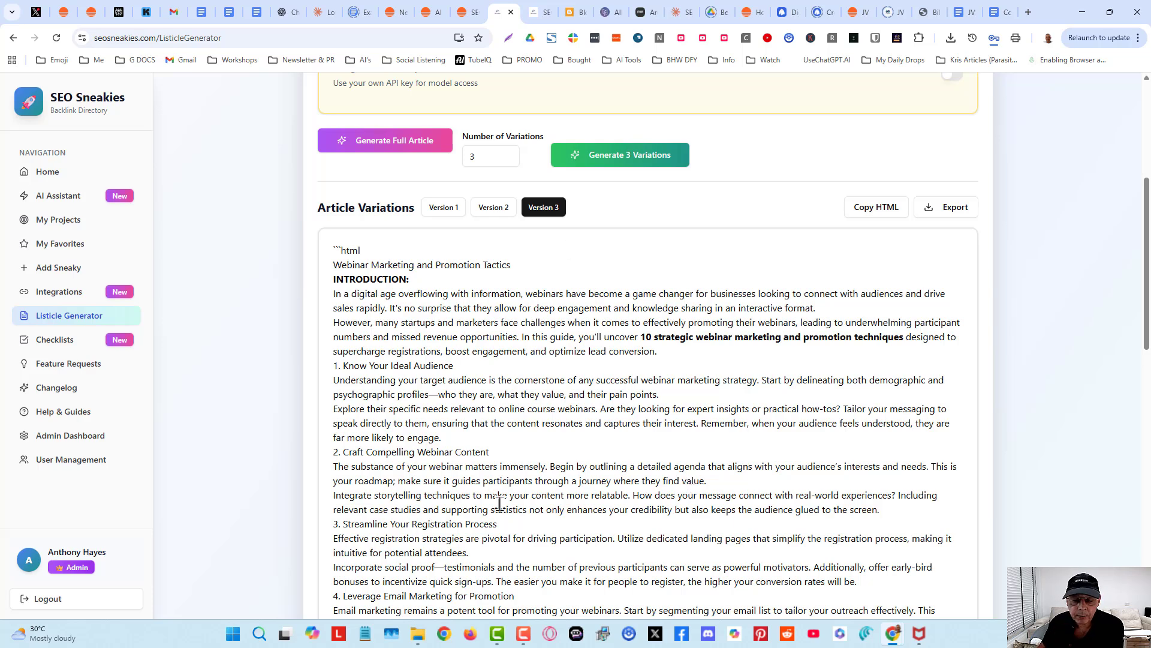
scroll(430, 382, down, 2)
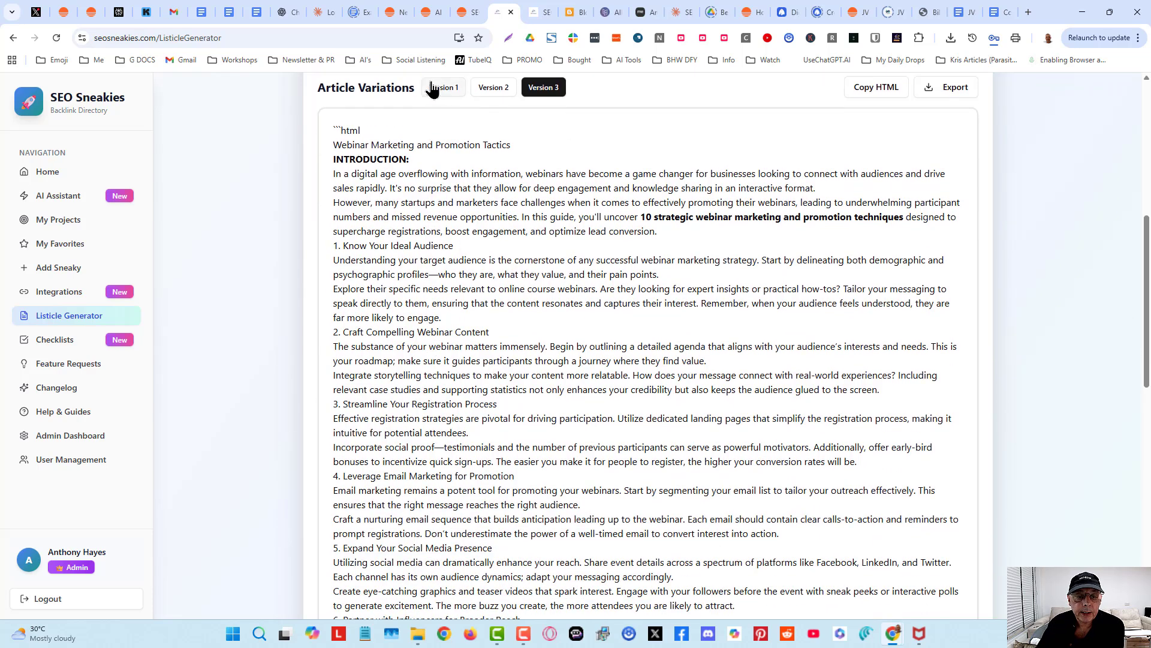
scroll(556, 321, down, 2)
scroll(556, 321, up, 4)
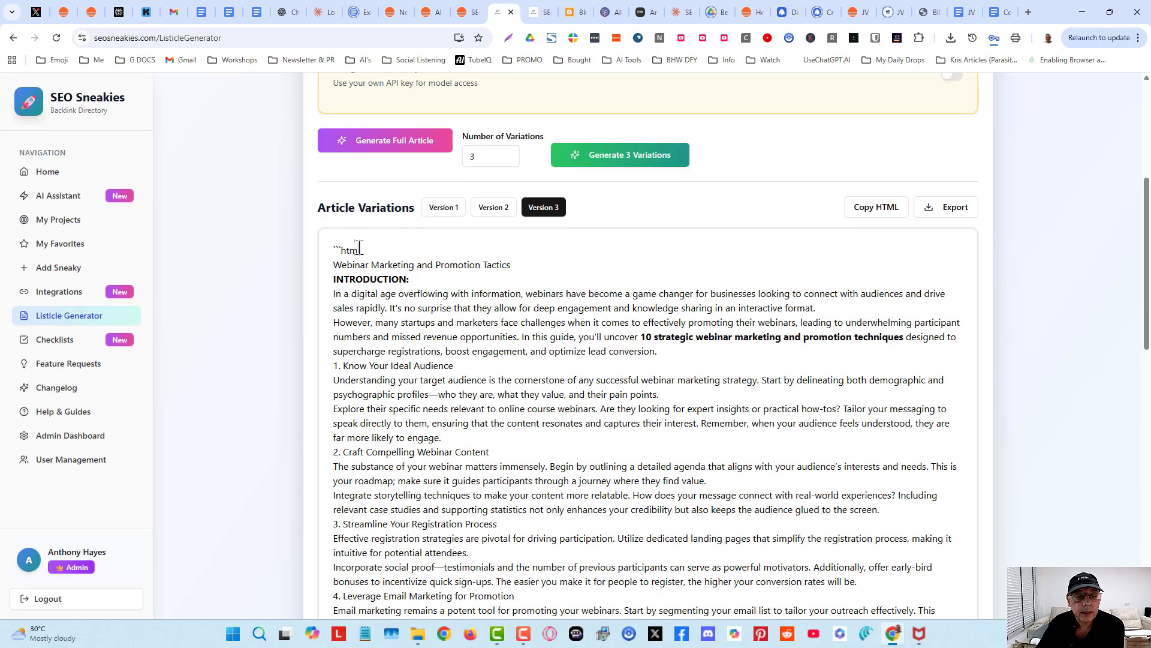
drag(360, 248, 331, 256)
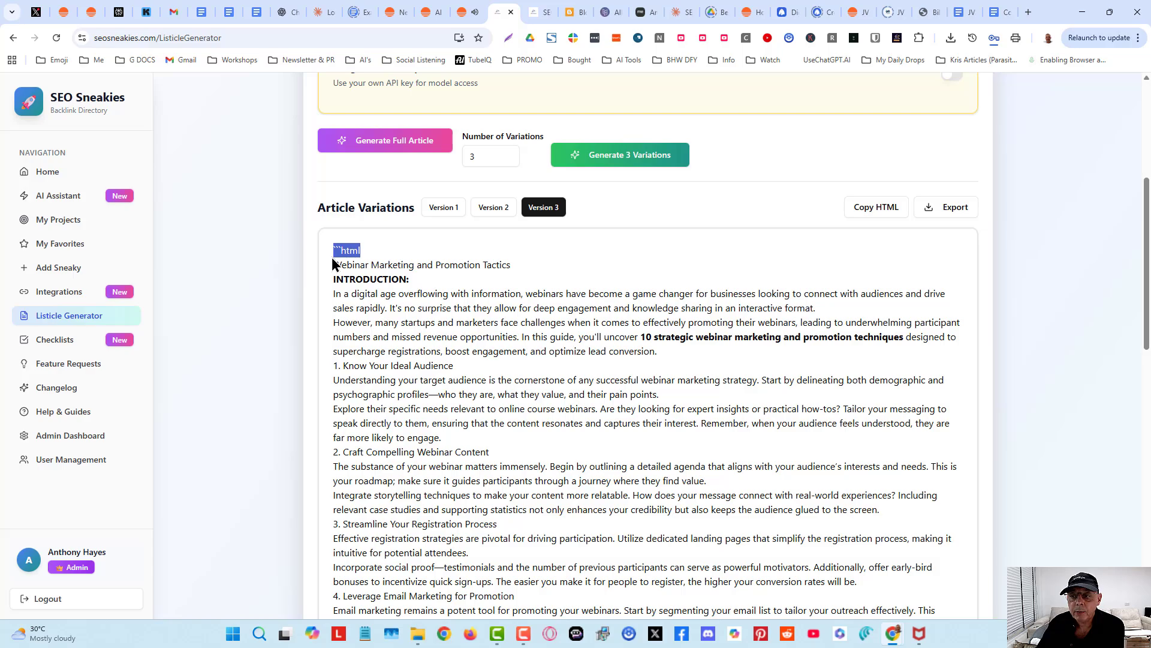
scroll(541, 388, down, 15)
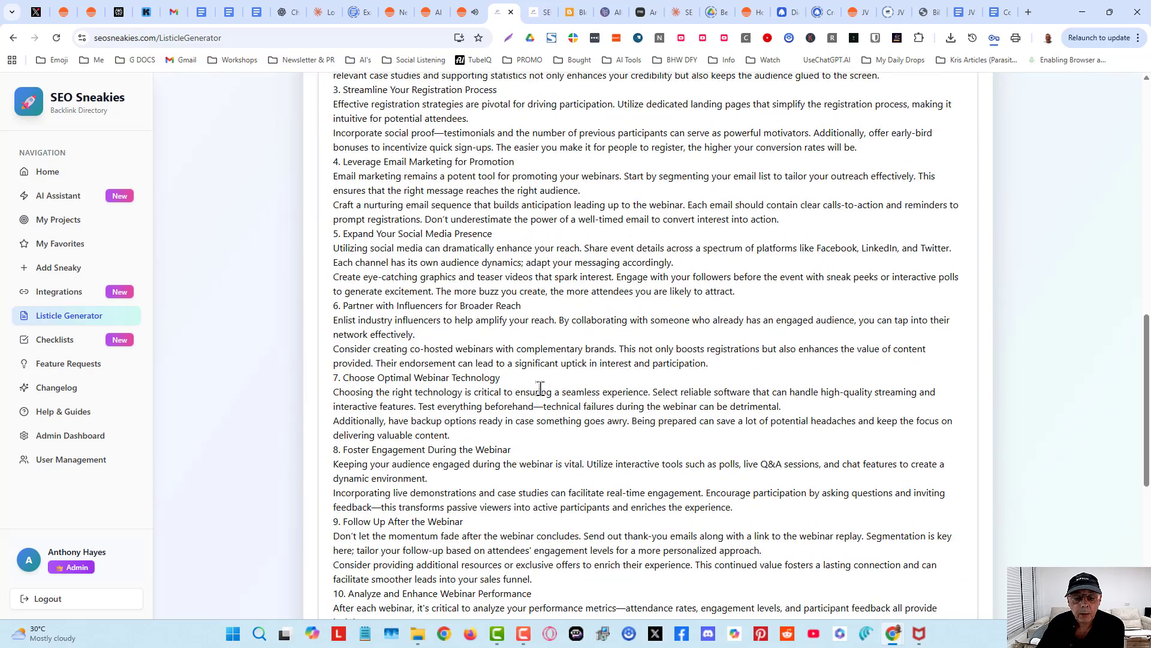
scroll(540, 388, up, 12)
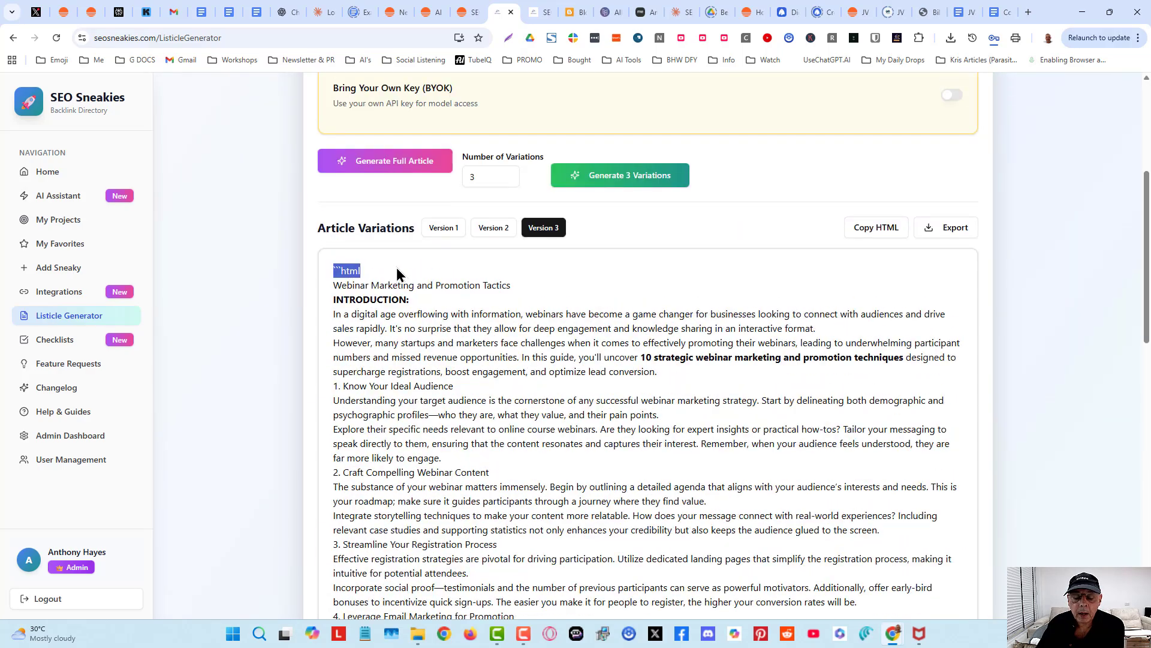
click(390, 274)
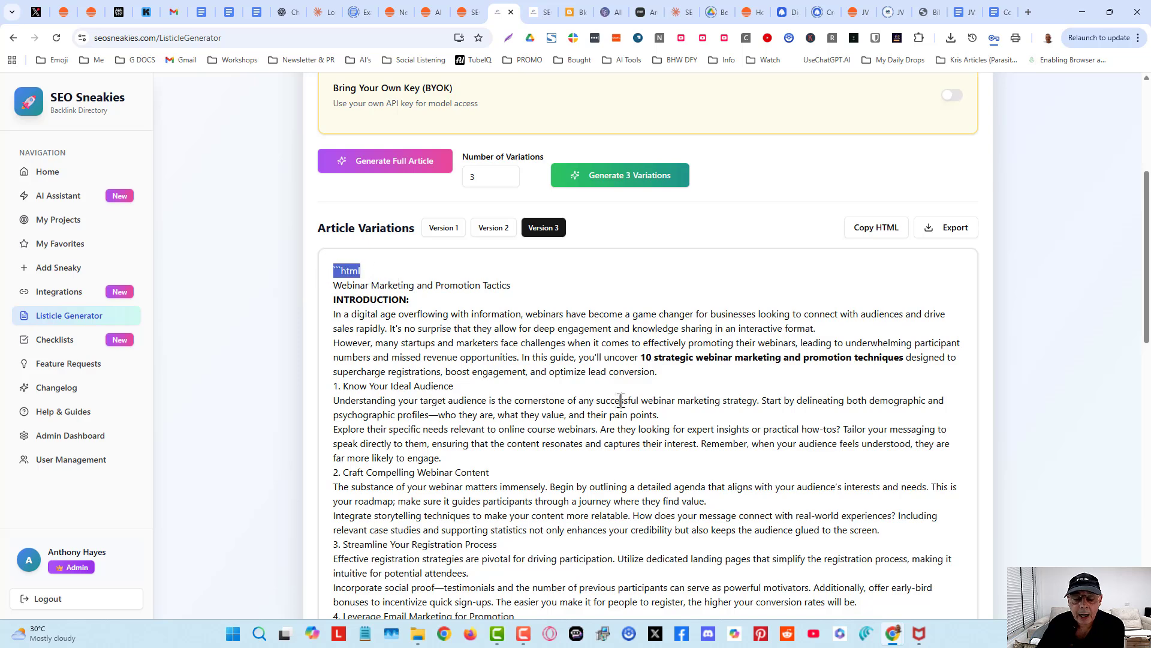
scroll(618, 399, down, 4)
scroll(621, 400, up, 2)
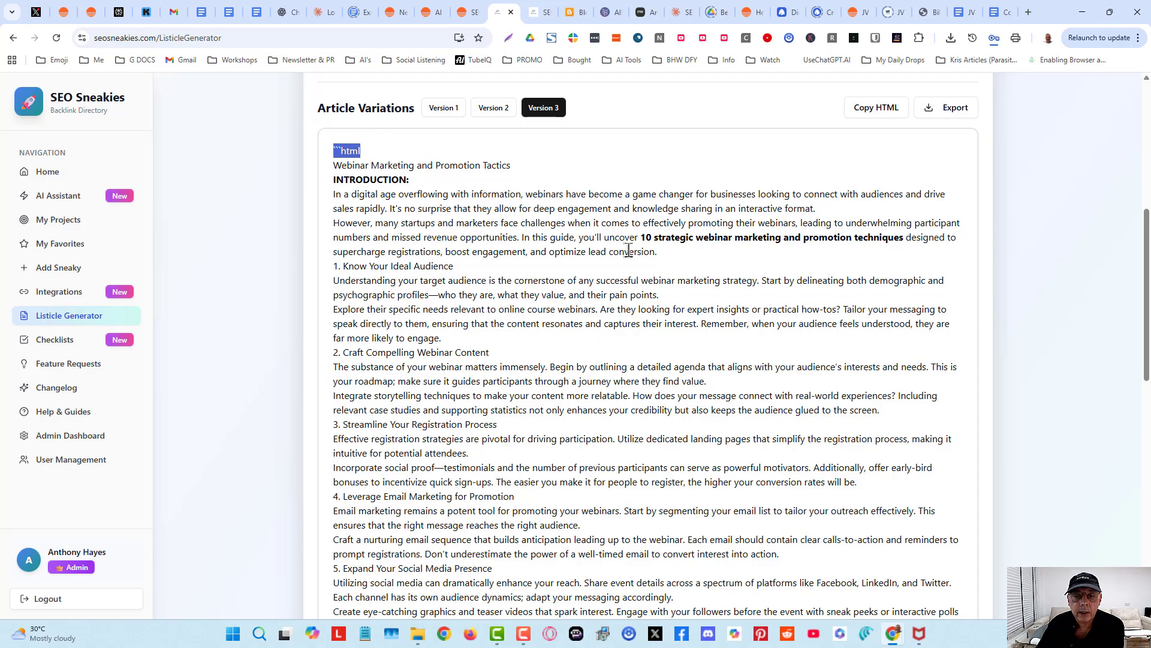
scroll(667, 336, down, 5)
scroll(668, 335, up, 7)
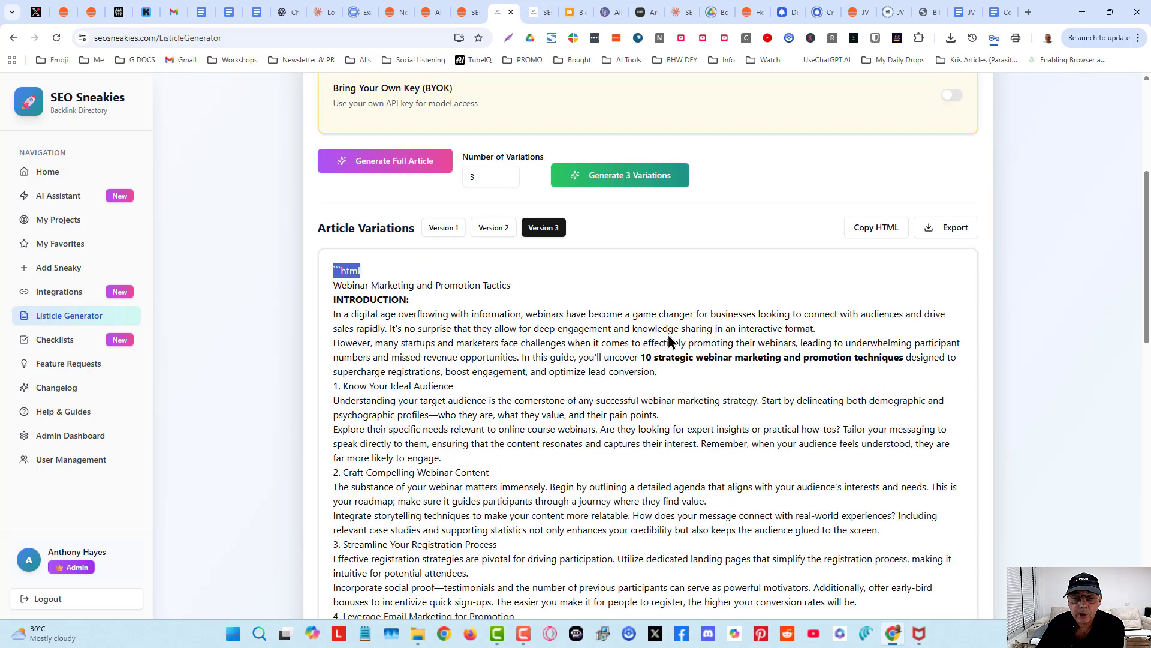
scroll(668, 336, down, 2)
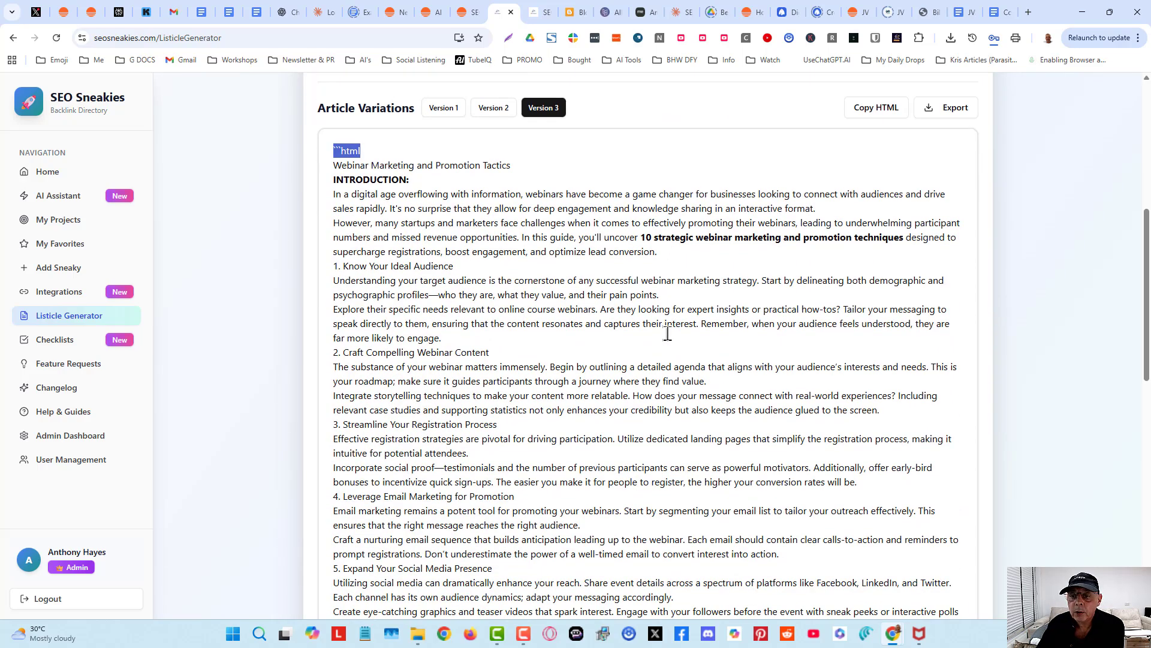
scroll(668, 335, up, 2)
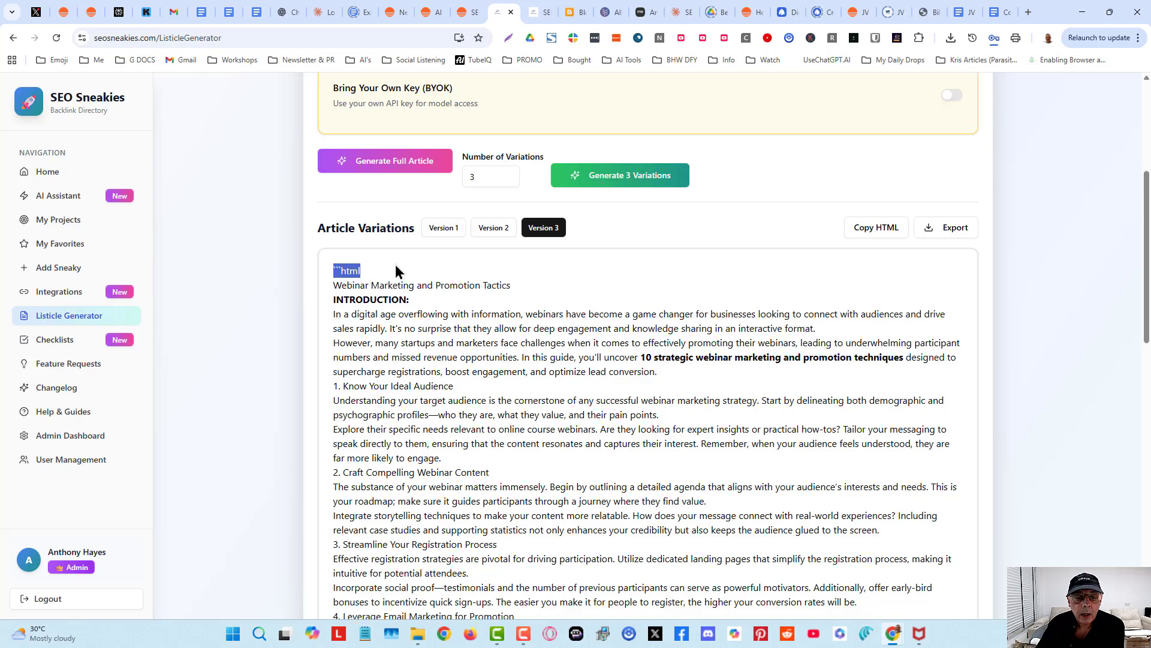
scroll(663, 340, down, 3)
scroll(663, 340, up, 1)
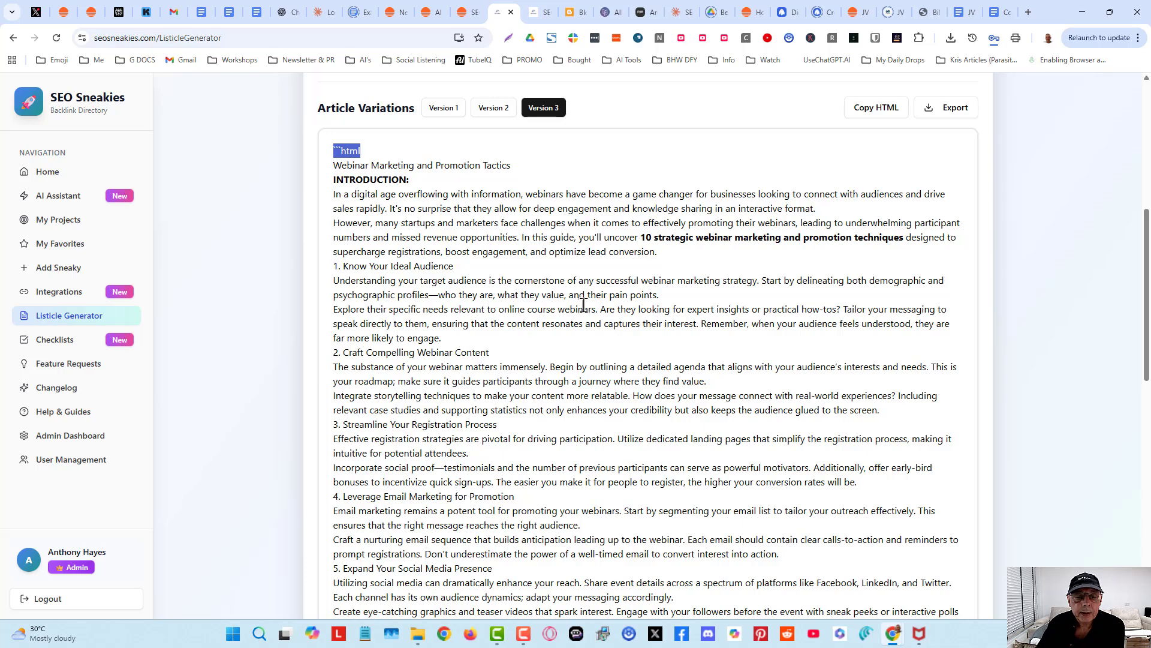
scroll(583, 304, down, 4)
scroll(583, 304, down, 3)
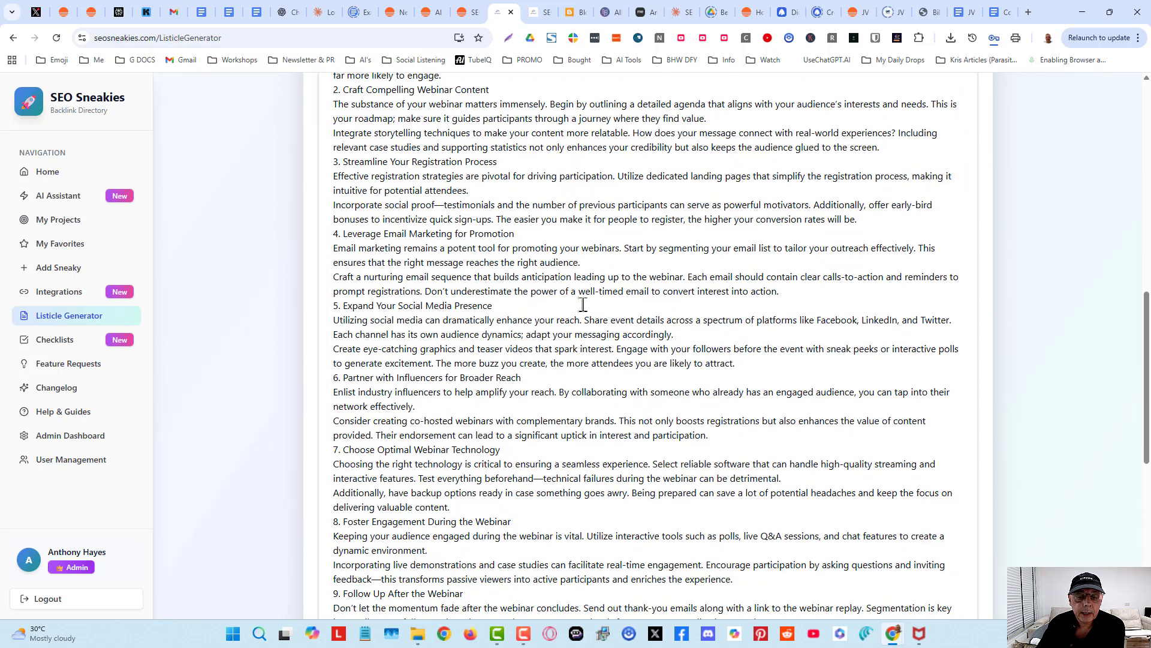
scroll(583, 304, up, 4)
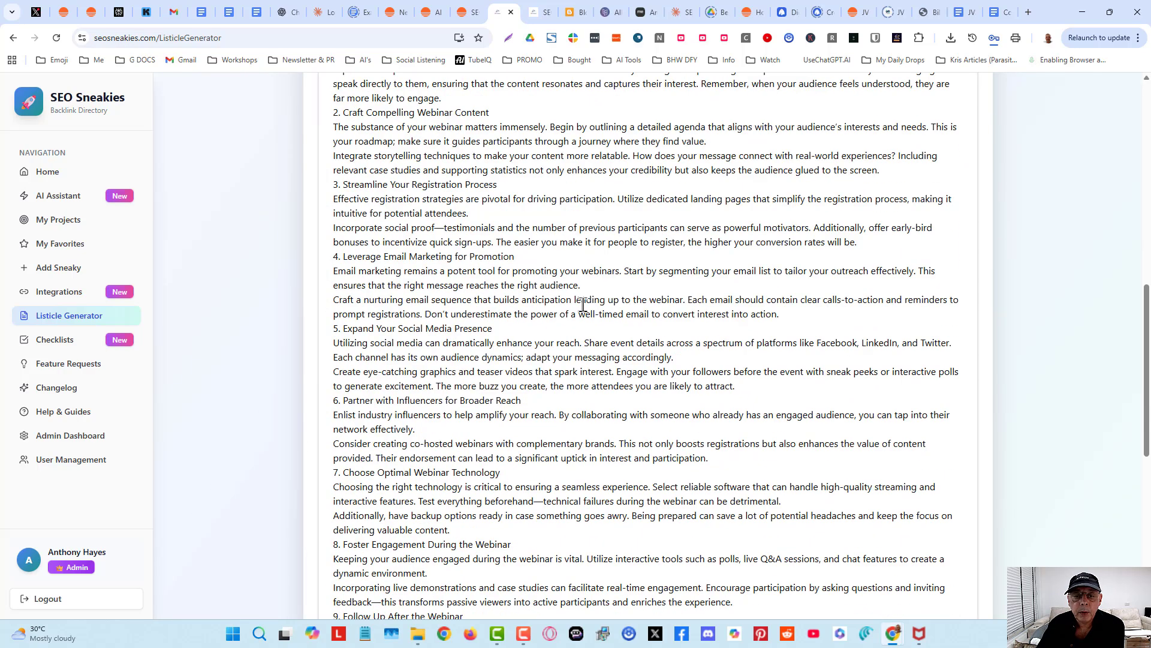
scroll(721, 198, up, 1)
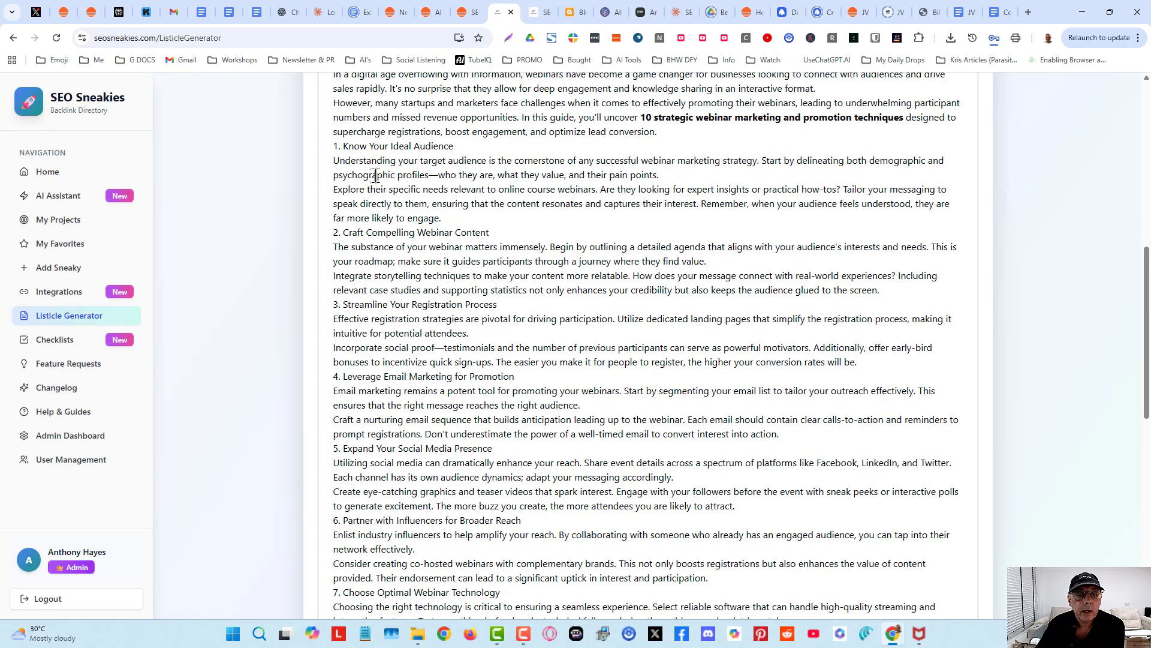
scroll(540, 330, down, 1)
scroll(541, 325, down, 7)
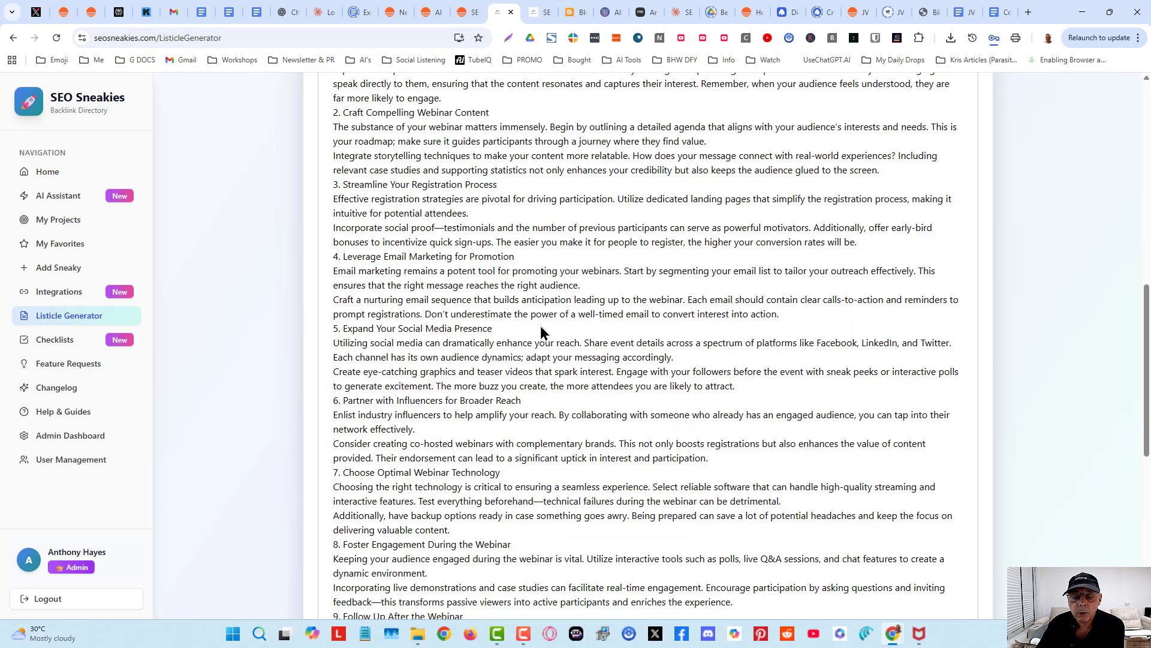
- Scroll up and down through Version 3 of the article to review its introduction and opening sections
scroll(541, 326, up, 7)
scroll(540, 324, up, 7)
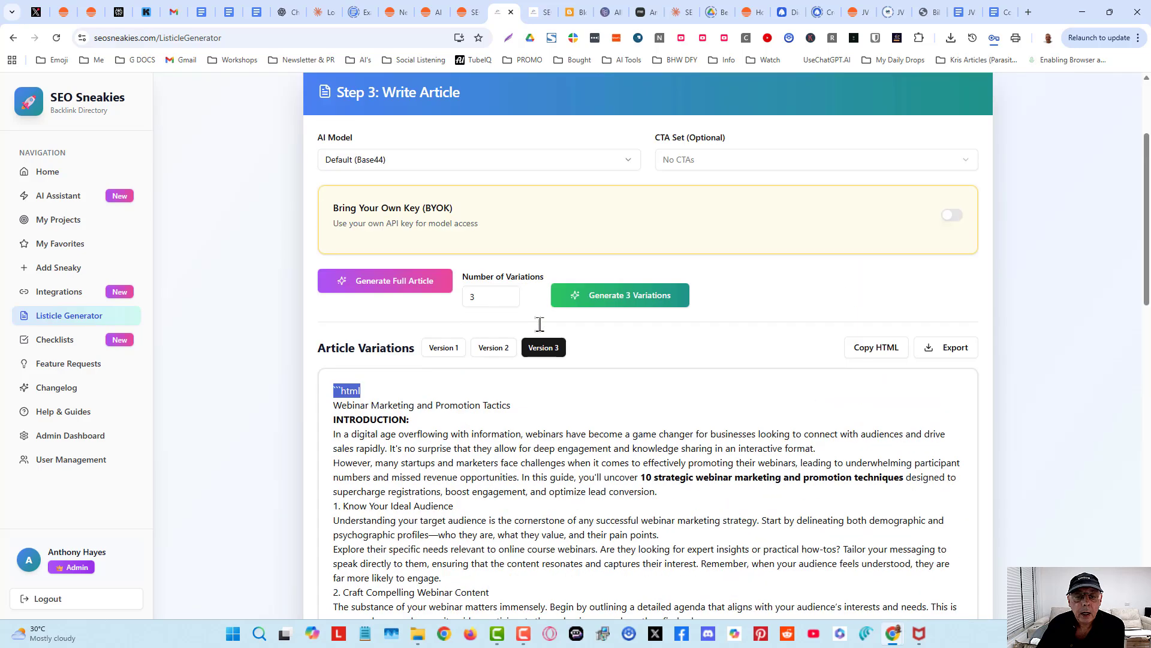
scroll(682, 498, down, 3)
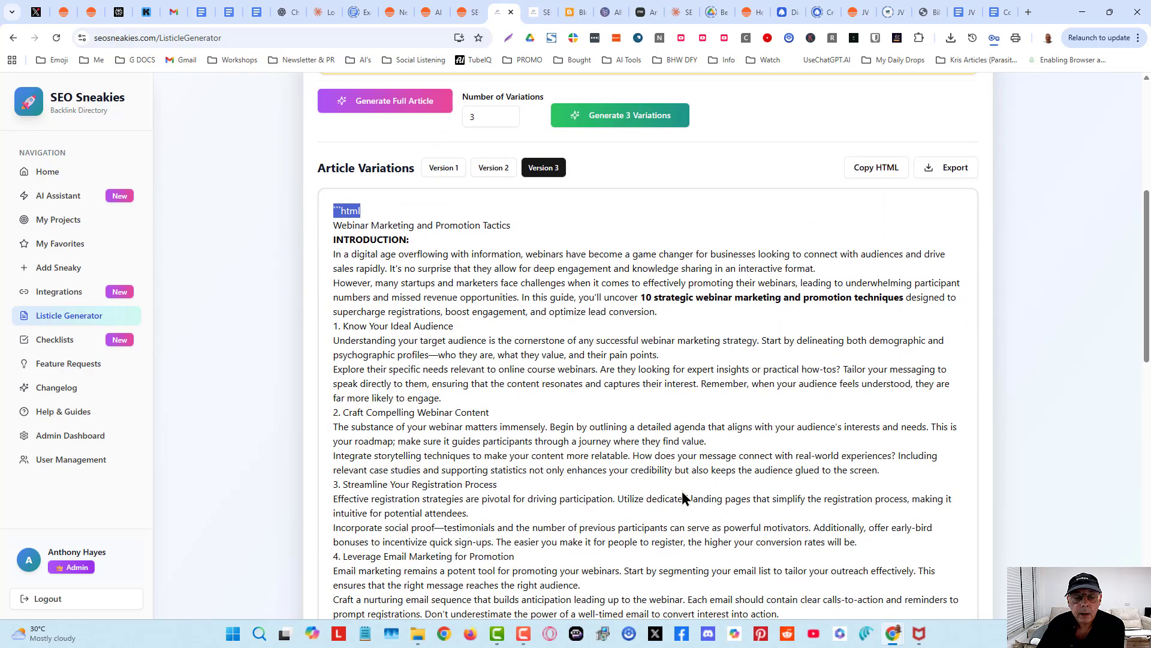
scroll(682, 498, down, 13)
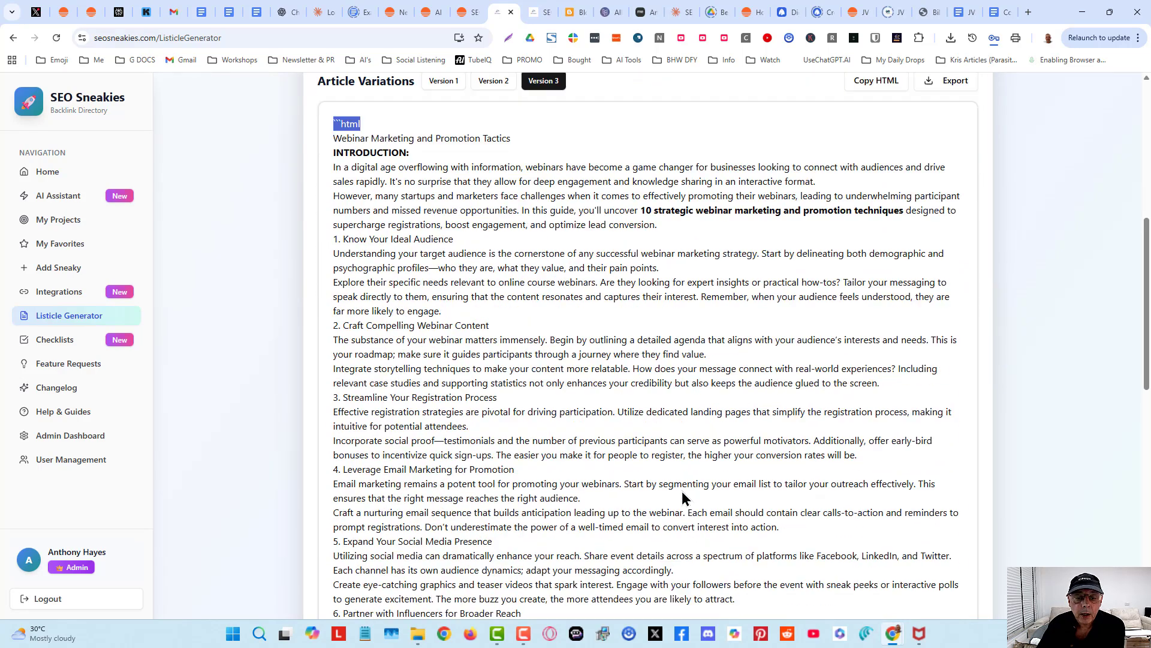
scroll(683, 498, up, 7)
scroll(685, 498, up, 6)
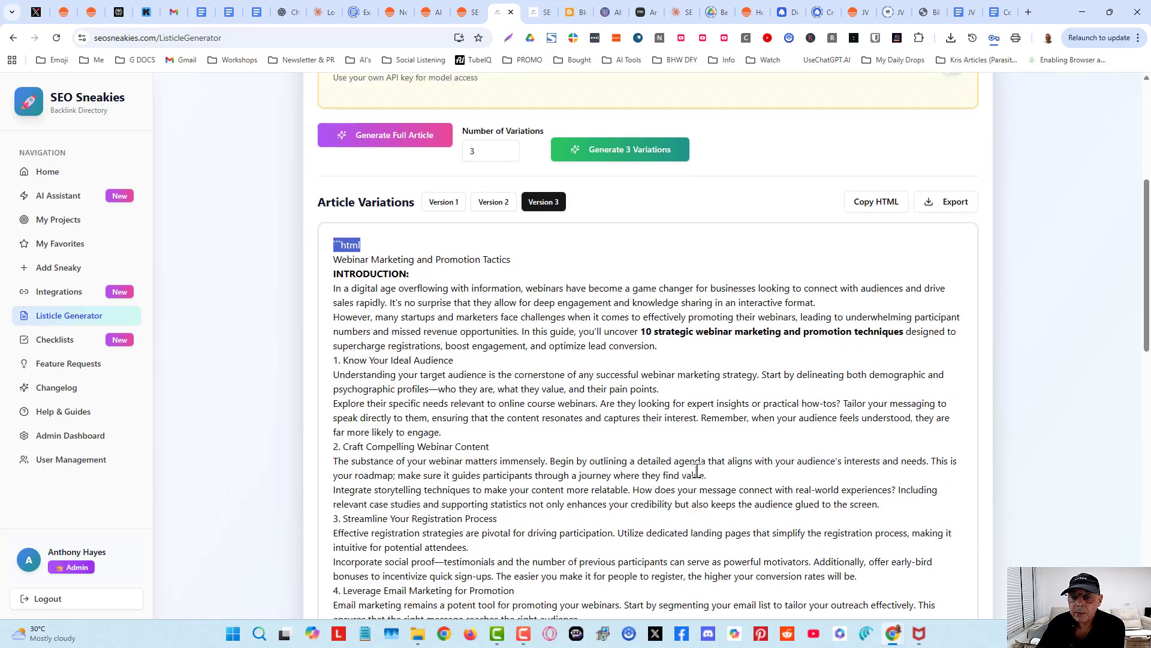
scroll(697, 473, down, 4)
scroll(682, 419, up, 4)
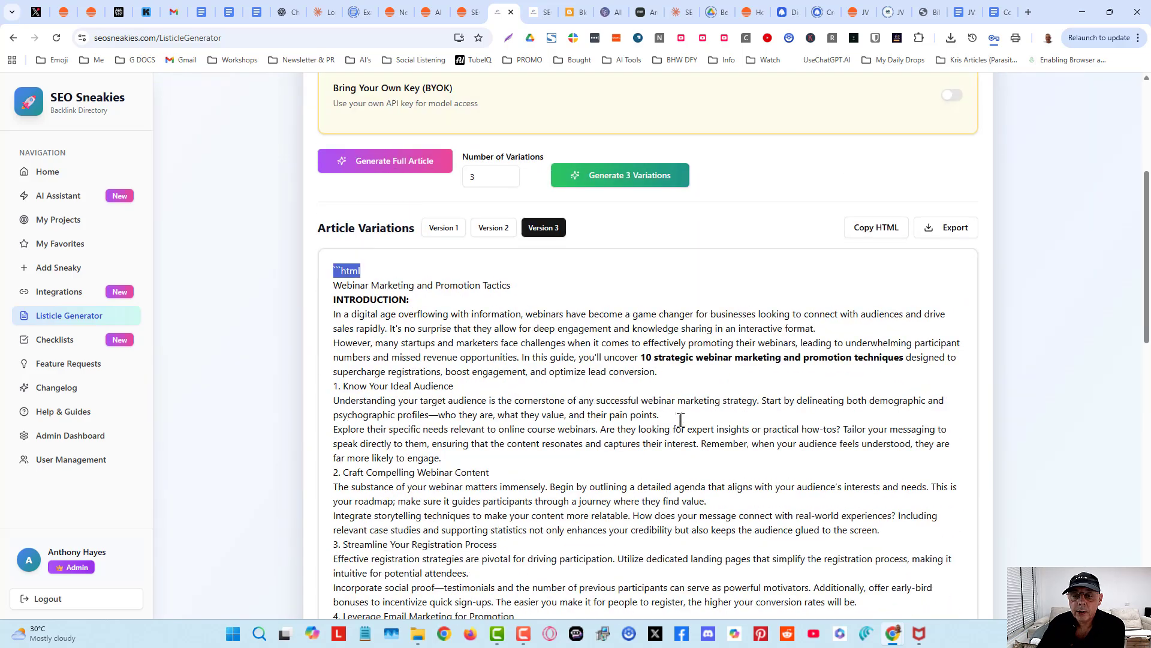
scroll(571, 417, down, 2)
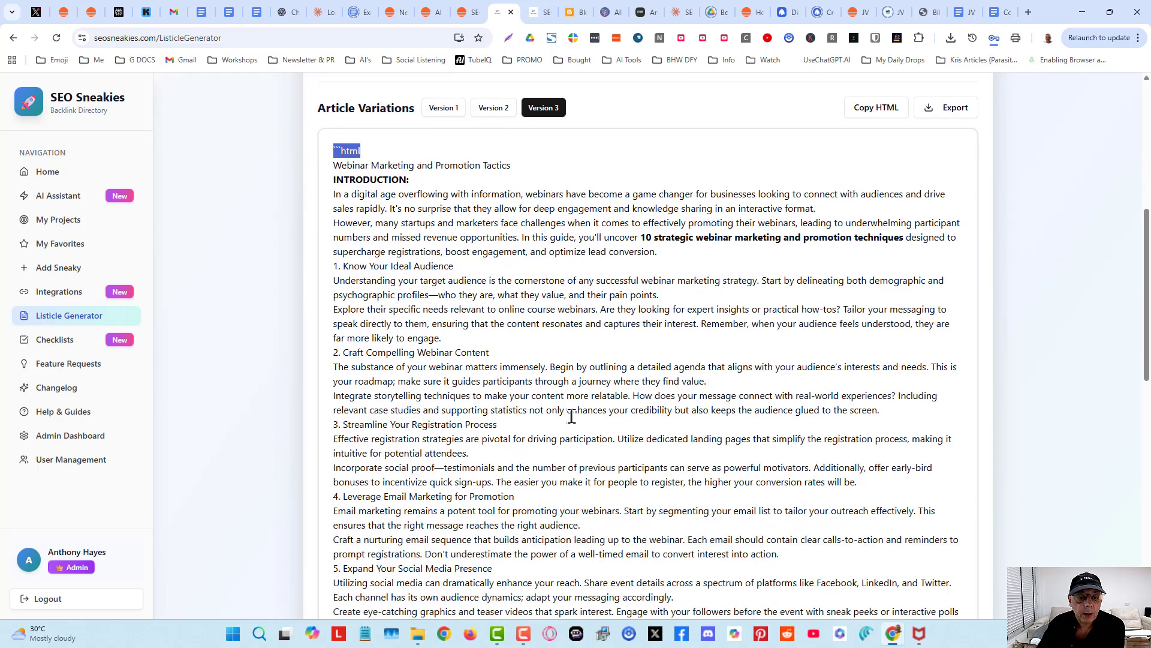
scroll(636, 409, down, 4)
scroll(637, 410, up, 5)
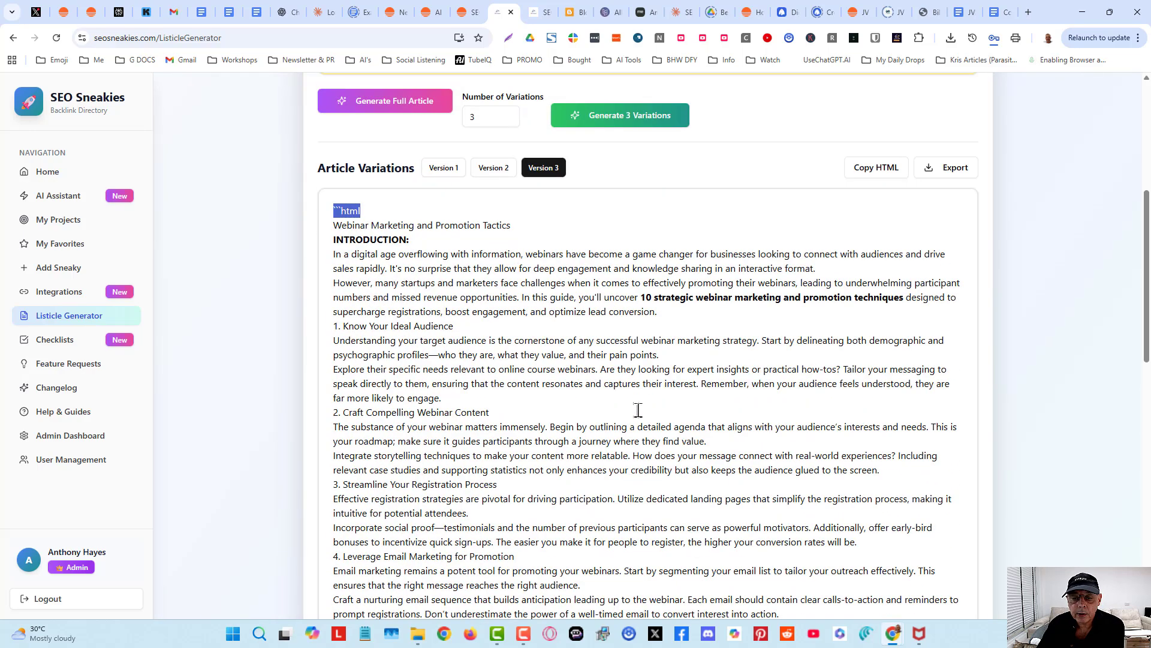
scroll(638, 410, up, 2)
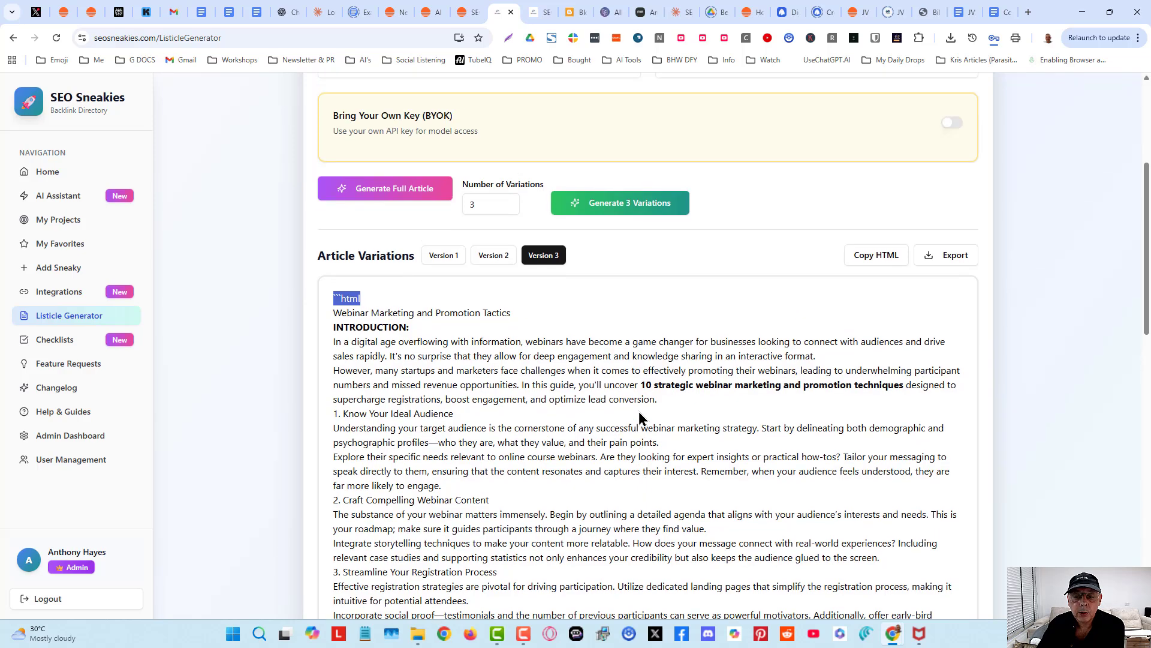
scroll(640, 450, down, 5)
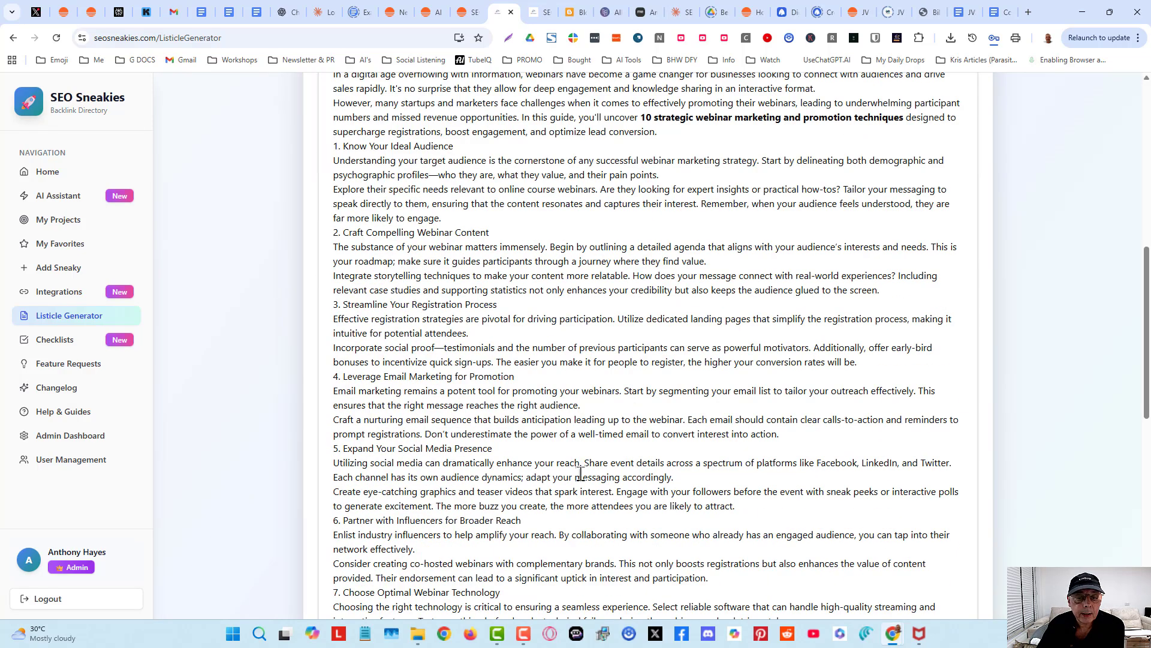